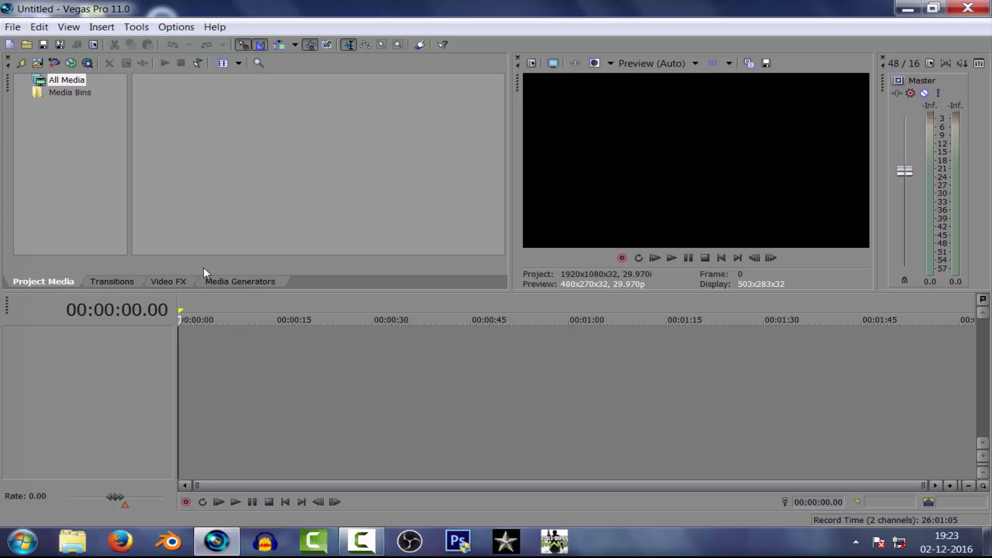
Import 'u 8 smart watch.mp4' from the gadgets folder and drag it toward the timeline.
{"action": "left_click", "coordinate": [12, 27]}
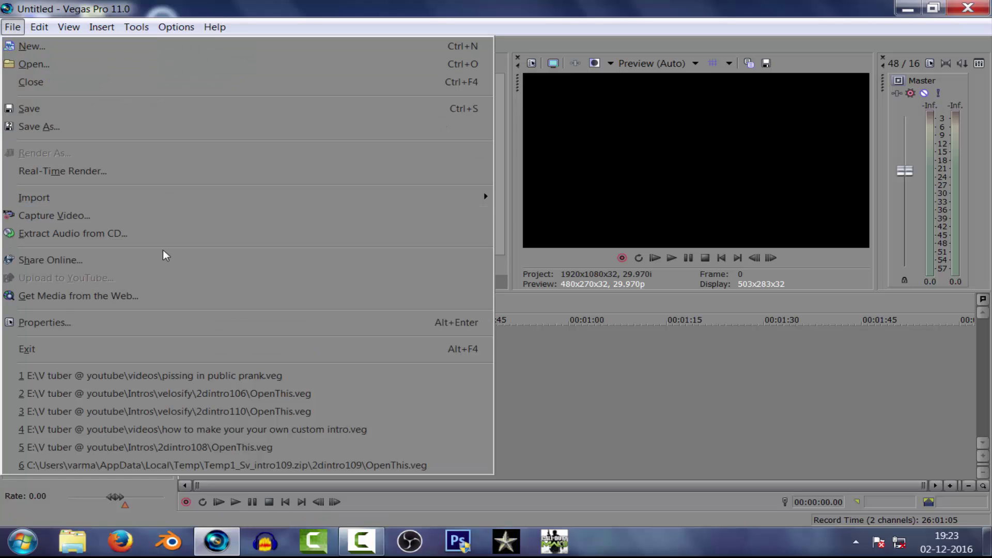
{"action": "mouse_move", "coordinate": [172, 203]}
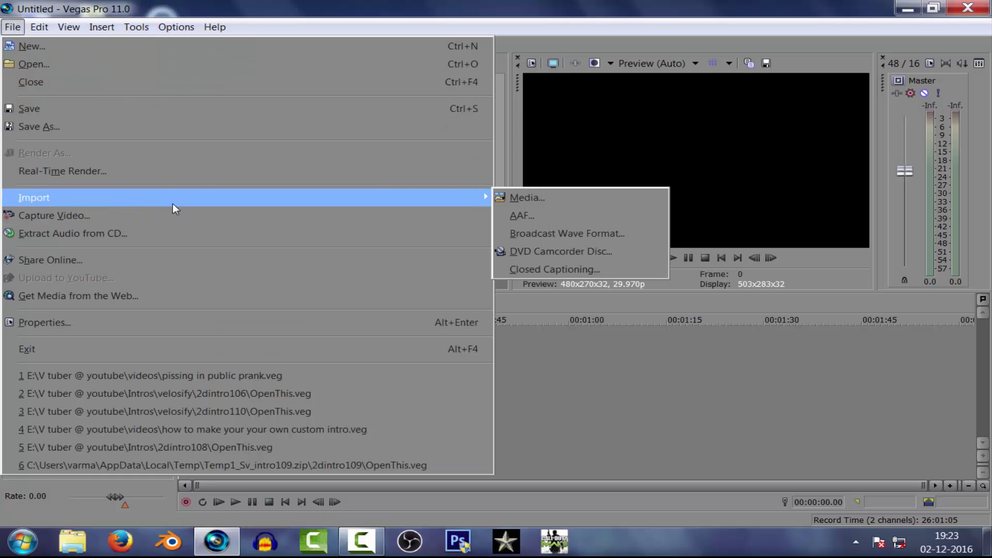
{"action": "left_click", "coordinate": [566, 197]}
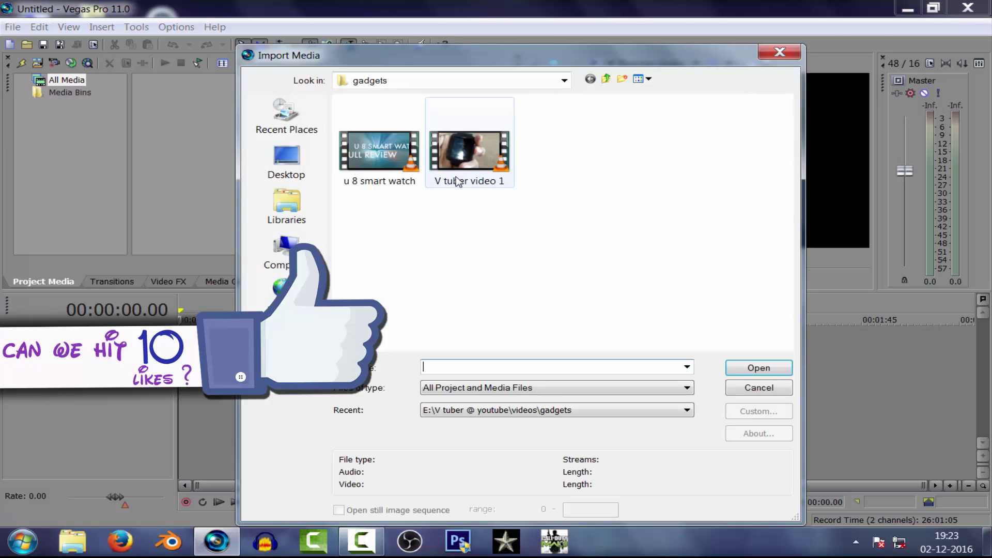
{"action": "left_click", "coordinate": [393, 178]}
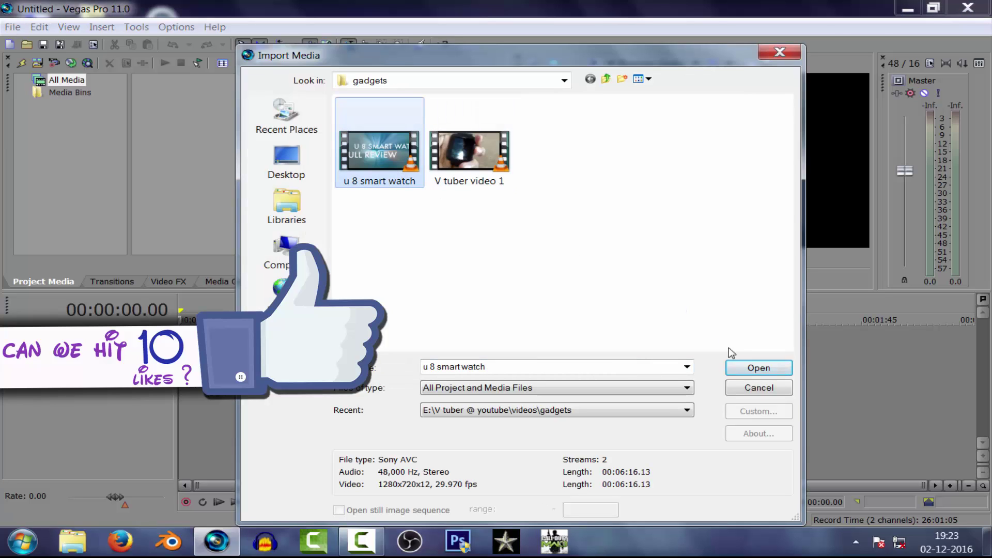
{"action": "left_click", "coordinate": [733, 366]}
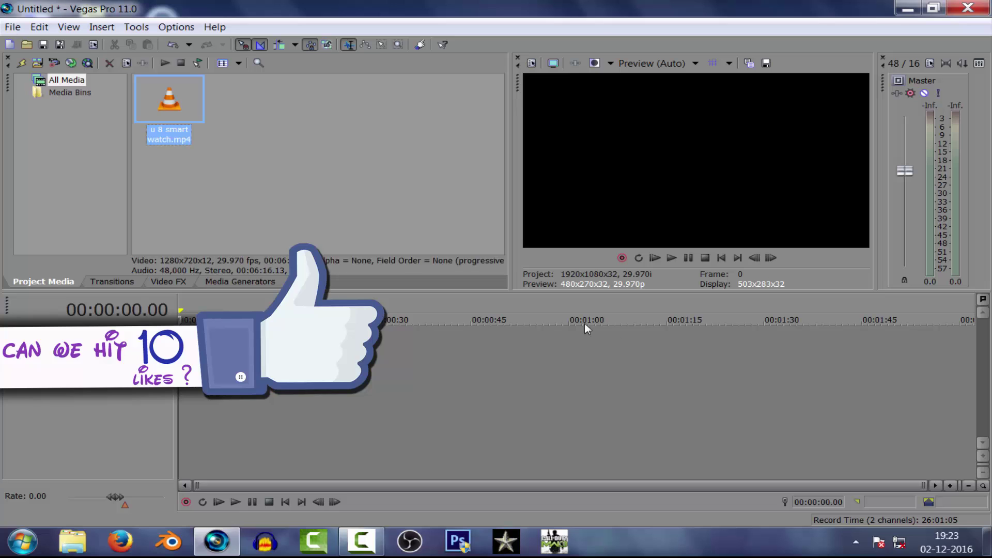
{"action": "left_click_drag", "start_coordinate": [165, 105], "coordinate": [253, 304]}
{"action": "left_click_drag", "start_coordinate": [256, 367], "coordinate": [216, 374]}
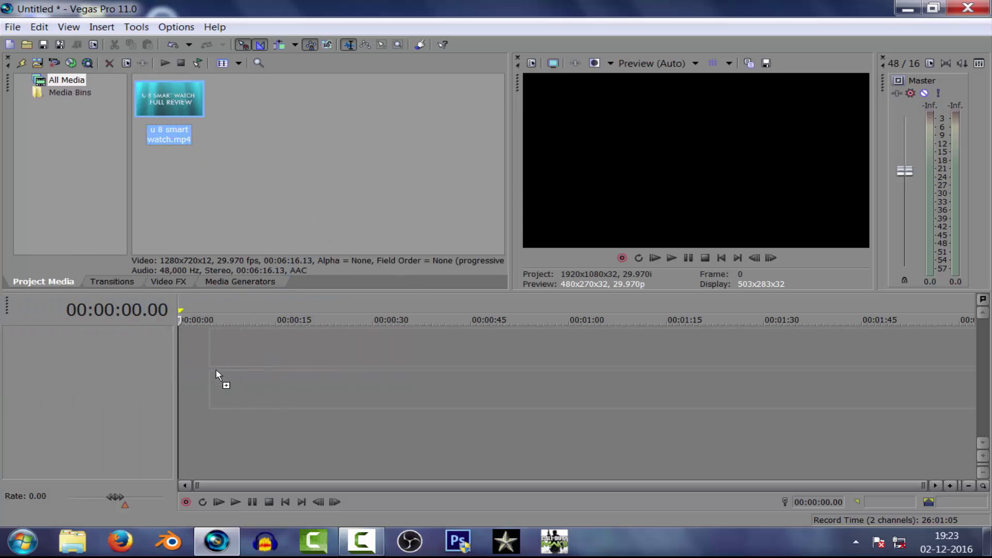
Drop the watch clip on the timeline, delete its first 1:53, and slide the remainder to 0:00.
{"action": "left_click_drag", "start_coordinate": [228, 413], "coordinate": [411, 455]}
{"action": "key", "text": "Delete"}
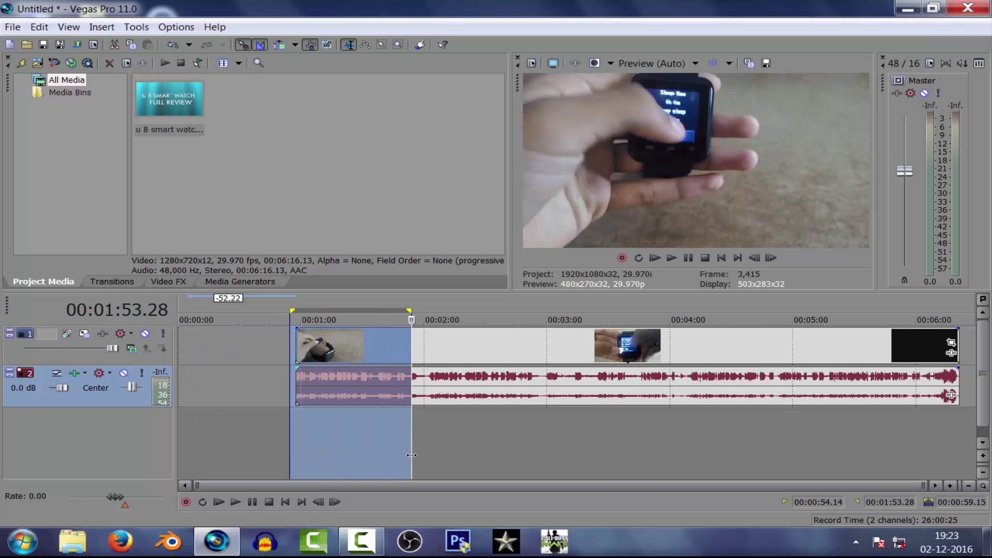
{"action": "key", "text": "Delete"}
{"action": "left_click", "coordinate": [433, 419]}
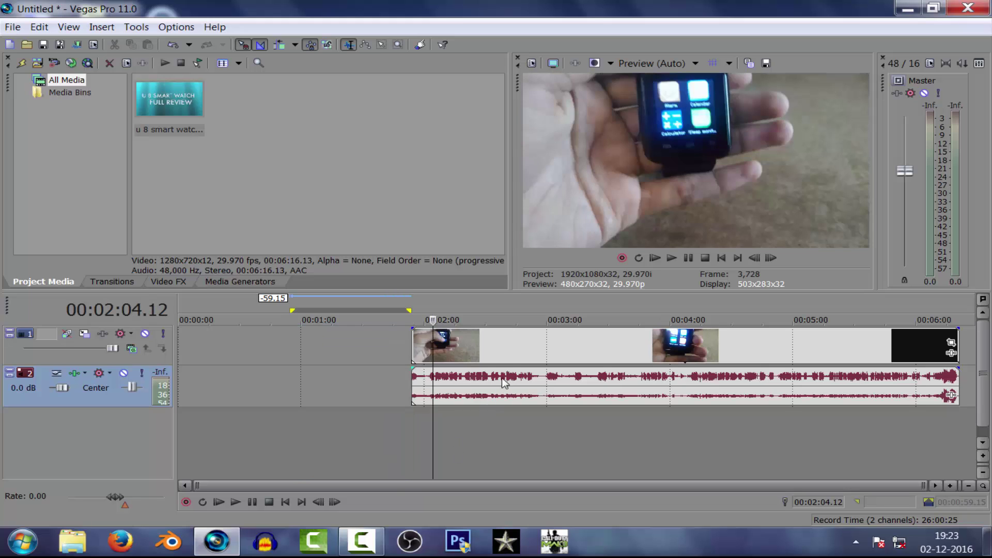
{"action": "left_click_drag", "start_coordinate": [515, 348], "coordinate": [274, 344]}
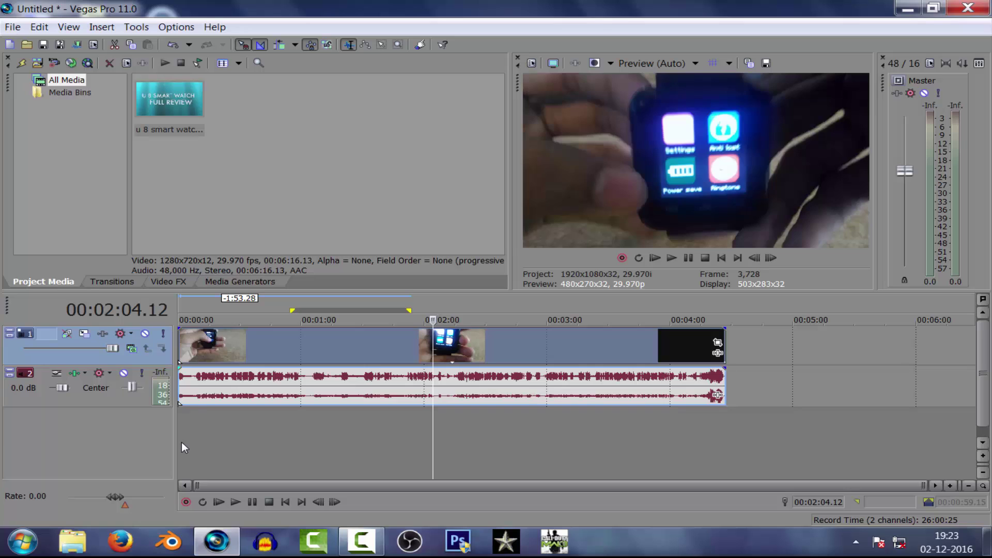
{"action": "left_click", "coordinate": [182, 442]}
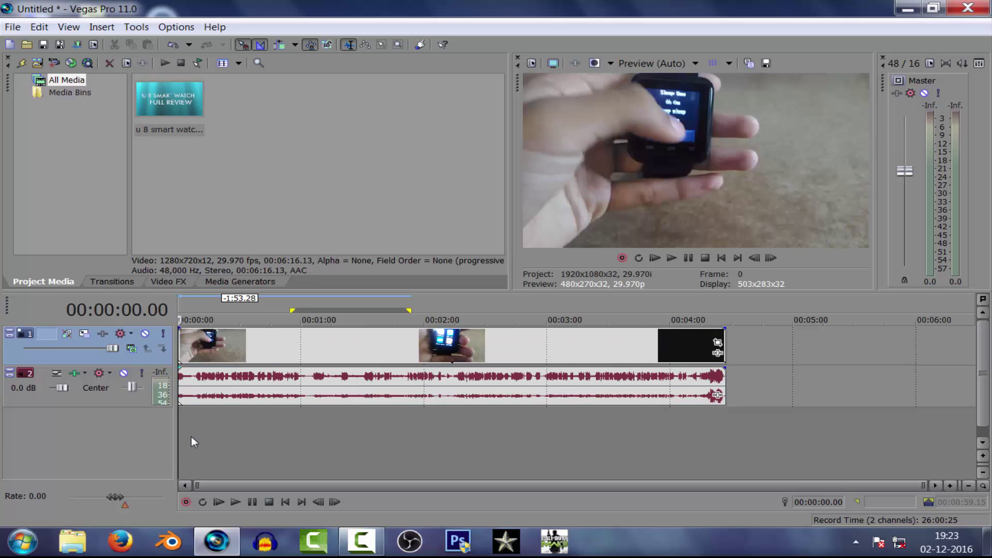
Add a new video track on top and insert text media on it at 00:00:37.09.
{"action": "right_click", "coordinate": [245, 439]}
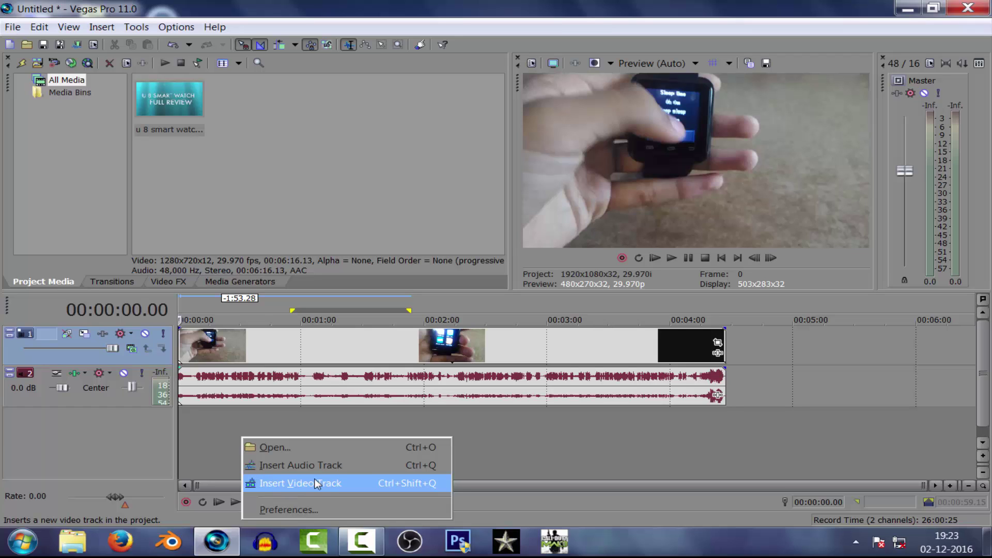
{"action": "left_click", "coordinate": [297, 479]}
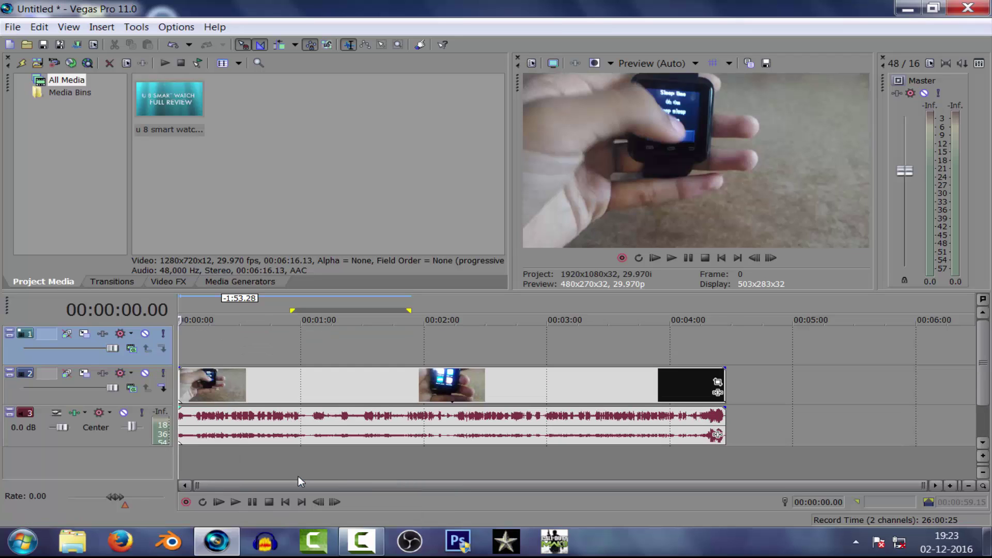
{"action": "left_click", "coordinate": [256, 346]}
{"action": "right_click", "coordinate": [255, 345]}
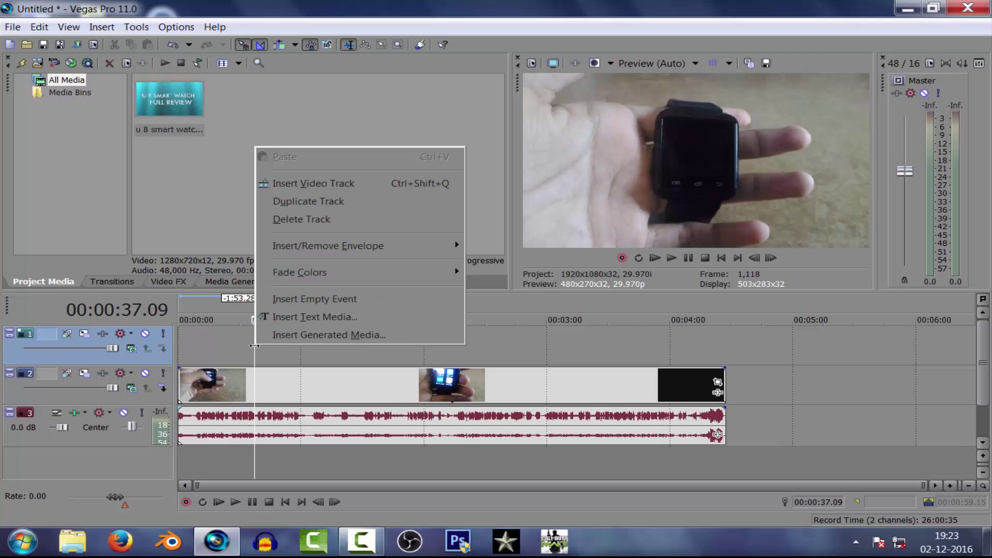
{"action": "left_click", "coordinate": [313, 317]}
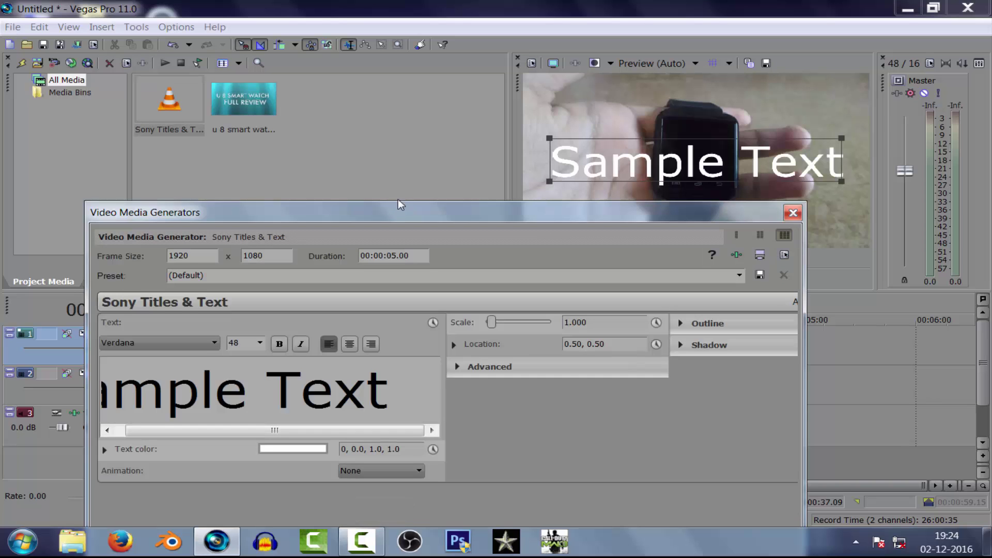
Replace the placeholder Sample Text with 'watch'.
{"action": "left_click_drag", "start_coordinate": [398, 207], "coordinate": [429, 107]}
{"action": "left_click_drag", "start_coordinate": [426, 295], "coordinate": [196, 294]}
{"action": "key", "text": "Delete"}
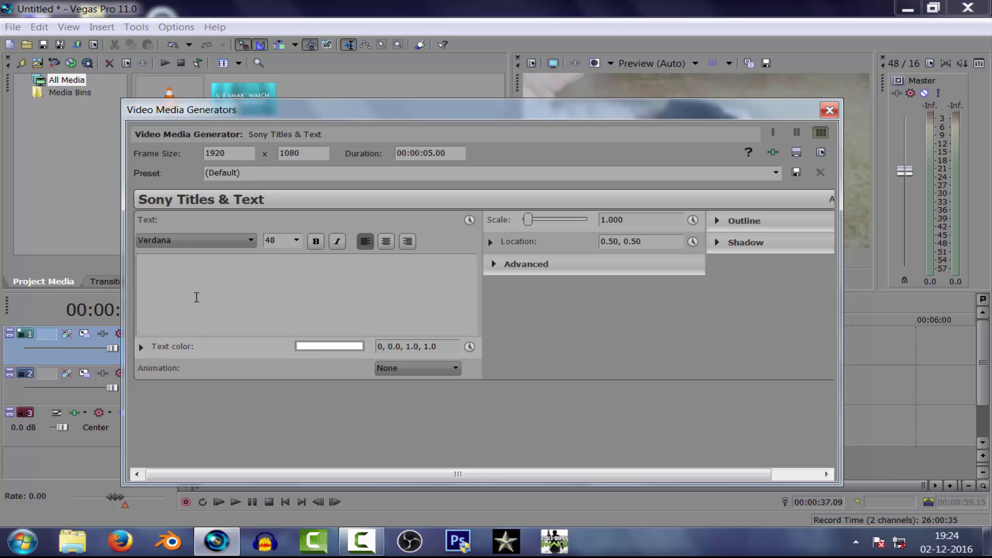
{"action": "type", "text": "wat"}
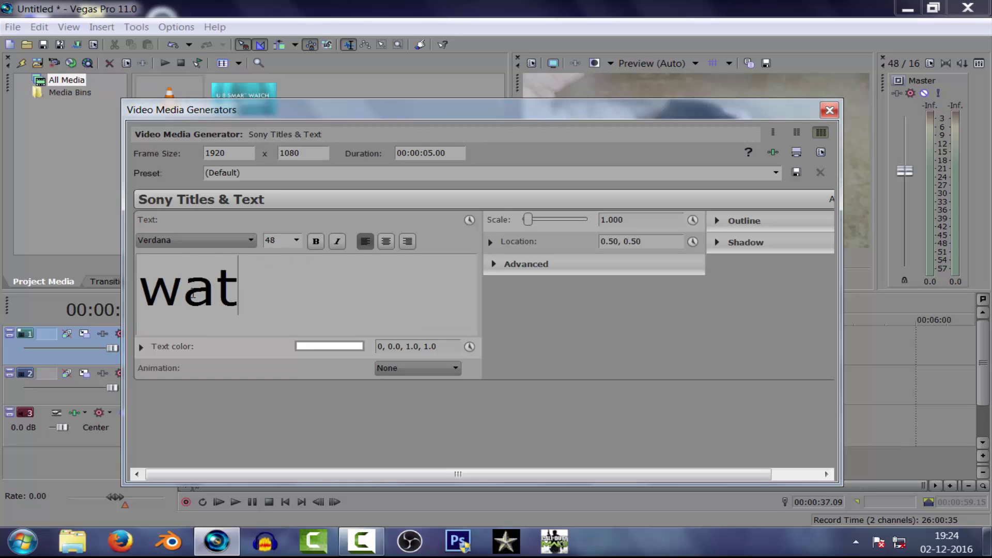
{"action": "type", "text": "ch"}
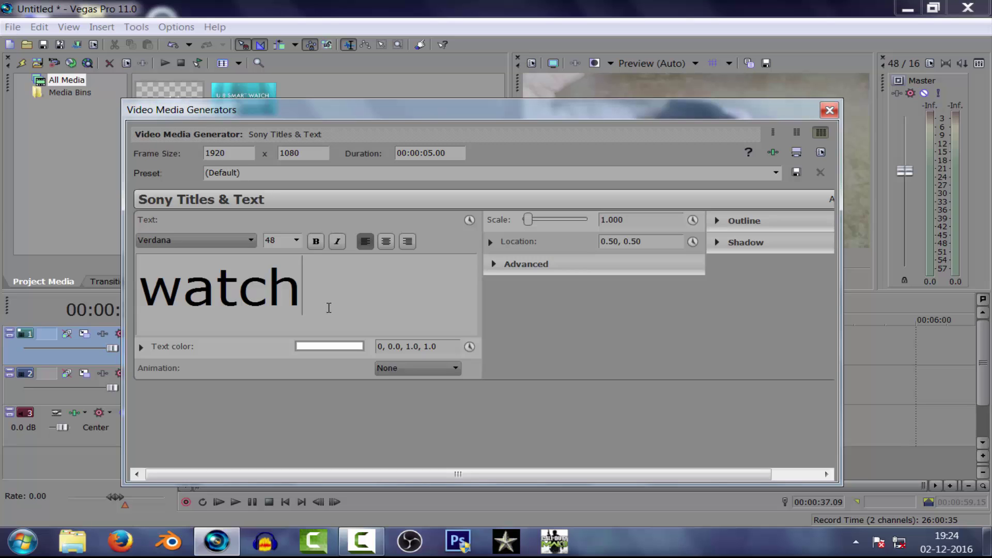
{"action": "double_click", "coordinate": [216, 292]}
Set the title font to Comic Book at size 20 and close the generator editor.
{"action": "left_click", "coordinate": [228, 238]}
{"action": "scroll", "coordinate": [252, 321], "scroll_direction": "up", "scroll_amount": 20}
{"action": "left_click", "coordinate": [253, 302]}
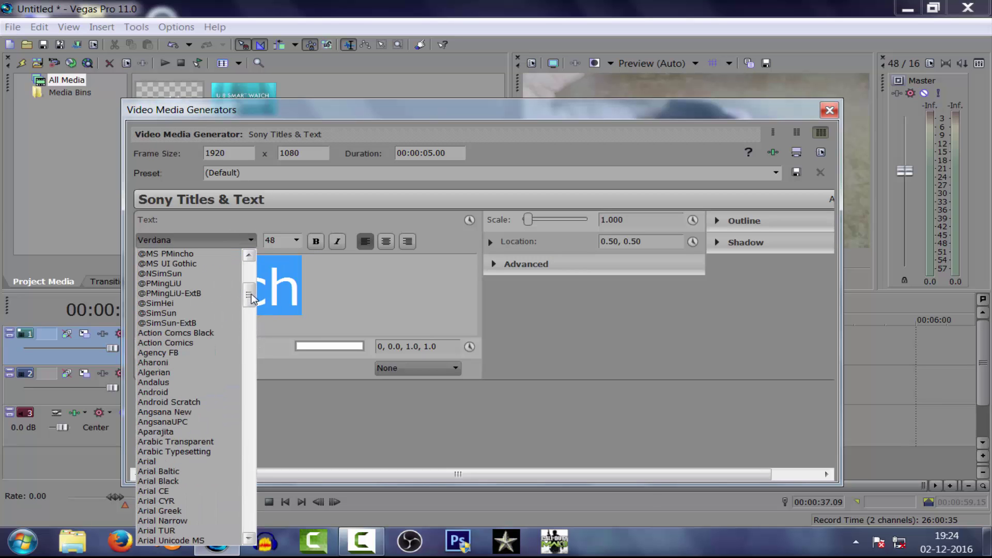
{"action": "left_click", "coordinate": [251, 333]}
{"action": "left_click", "coordinate": [251, 334]}
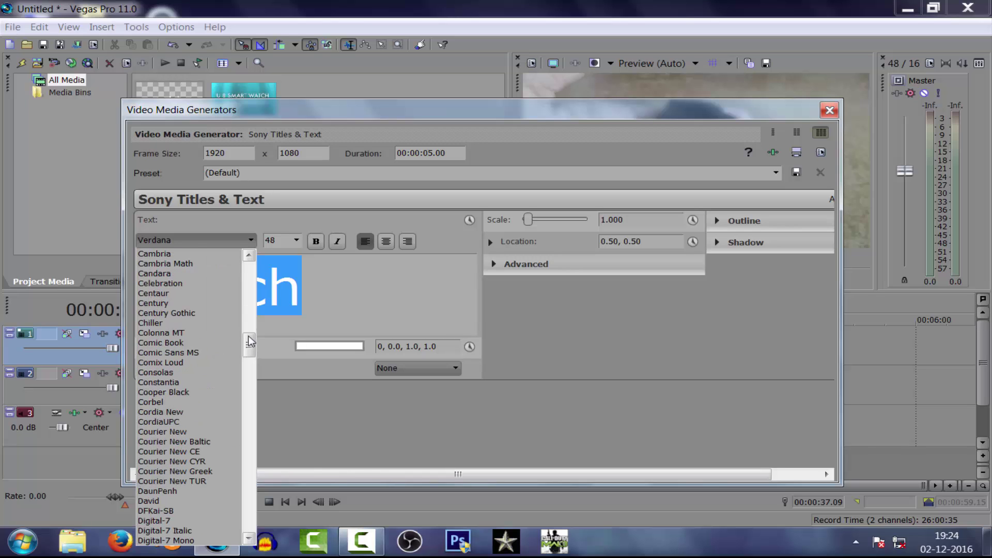
{"action": "left_click", "coordinate": [206, 342]}
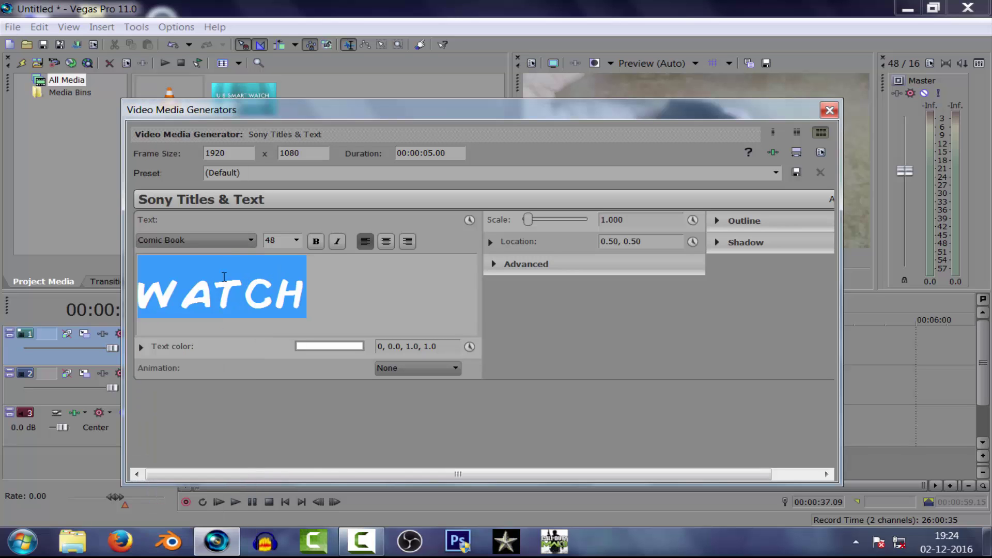
{"action": "left_click", "coordinate": [296, 241]}
{"action": "left_click", "coordinate": [271, 312]}
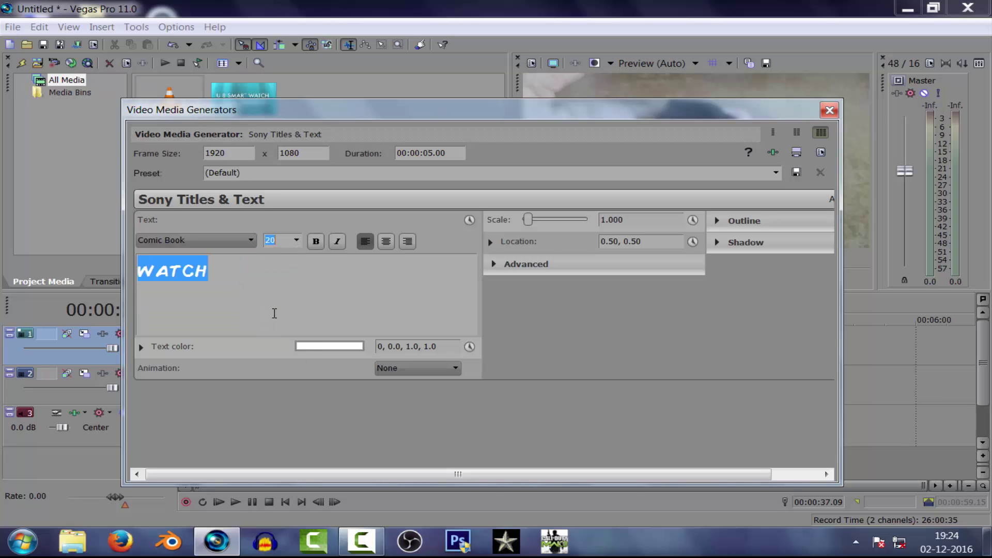
{"action": "left_click_drag", "start_coordinate": [722, 118], "coordinate": [731, 183]}
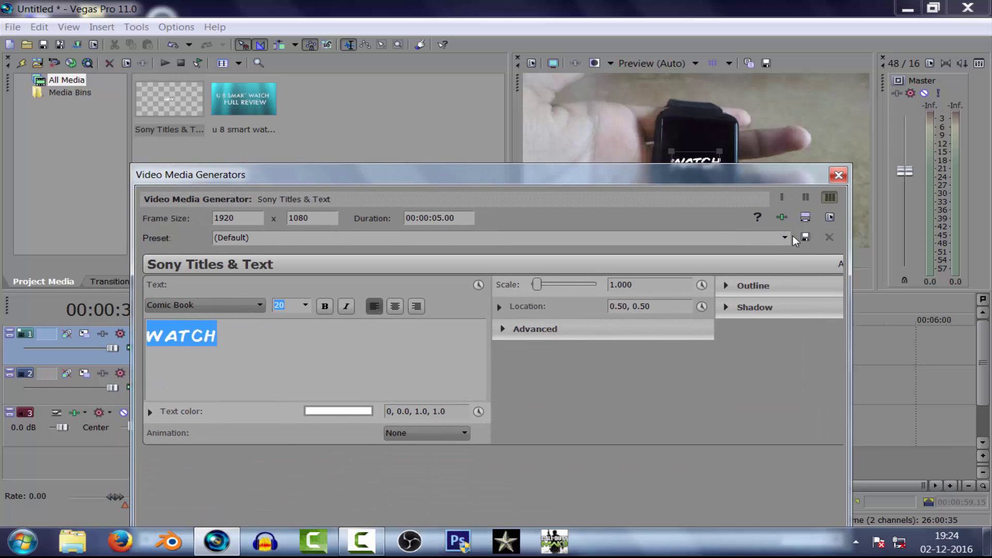
{"action": "left_click", "coordinate": [838, 177]}
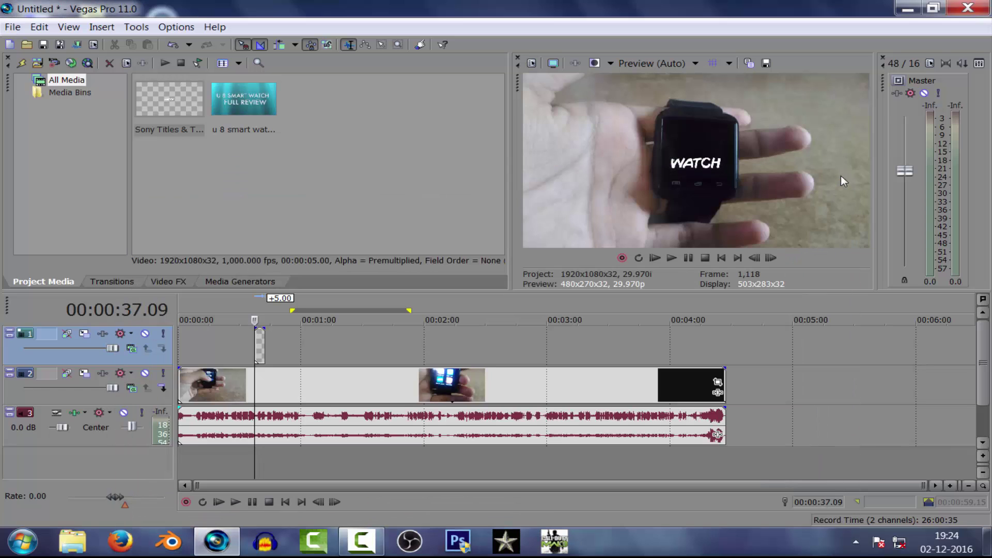
Delete all footage from about 1:19 to the project end.
{"action": "left_click_drag", "start_coordinate": [240, 338], "coordinate": [179, 346]}
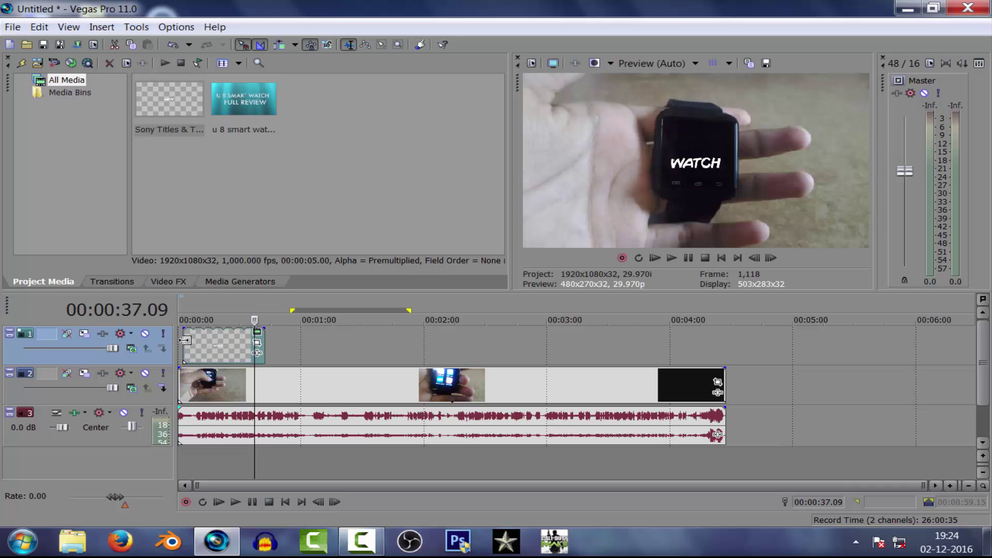
{"action": "left_click_drag", "start_coordinate": [778, 450], "coordinate": [388, 421]}
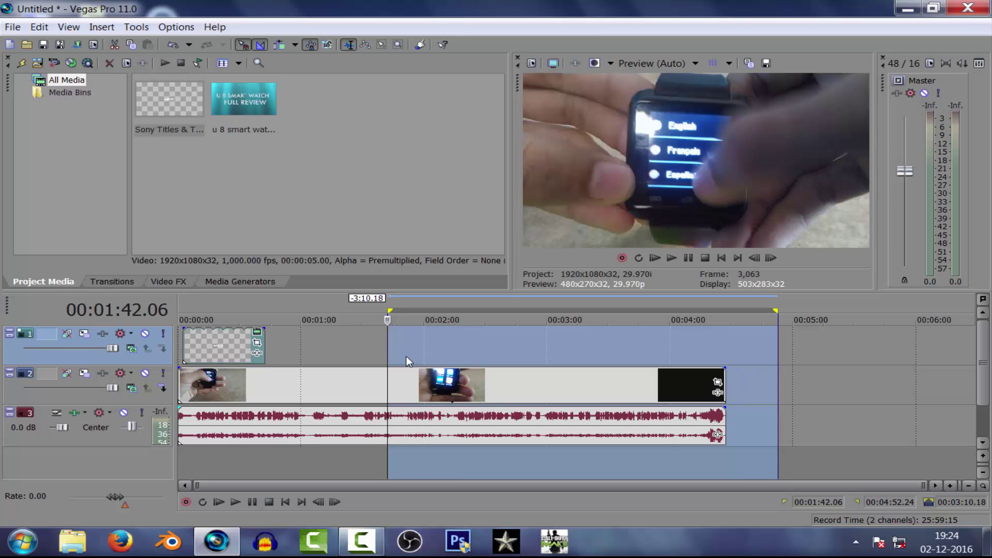
{"action": "left_click", "coordinate": [323, 350]}
{"action": "left_click_drag", "start_coordinate": [759, 432], "coordinate": [524, 413]}
{"action": "left_click", "coordinate": [339, 405], "text": "shift"}
{"action": "key", "text": "Delete"}
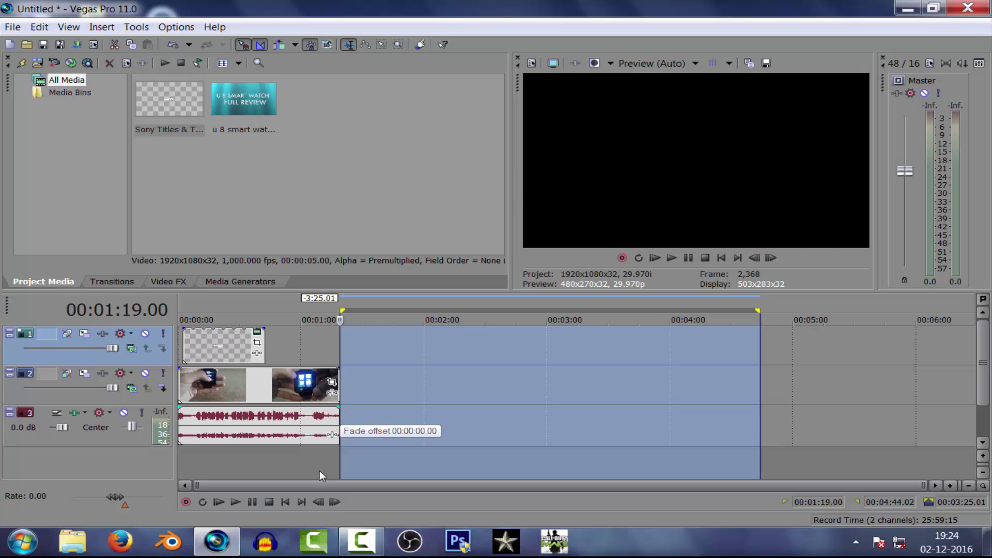
{"action": "left_click", "coordinate": [300, 471]}
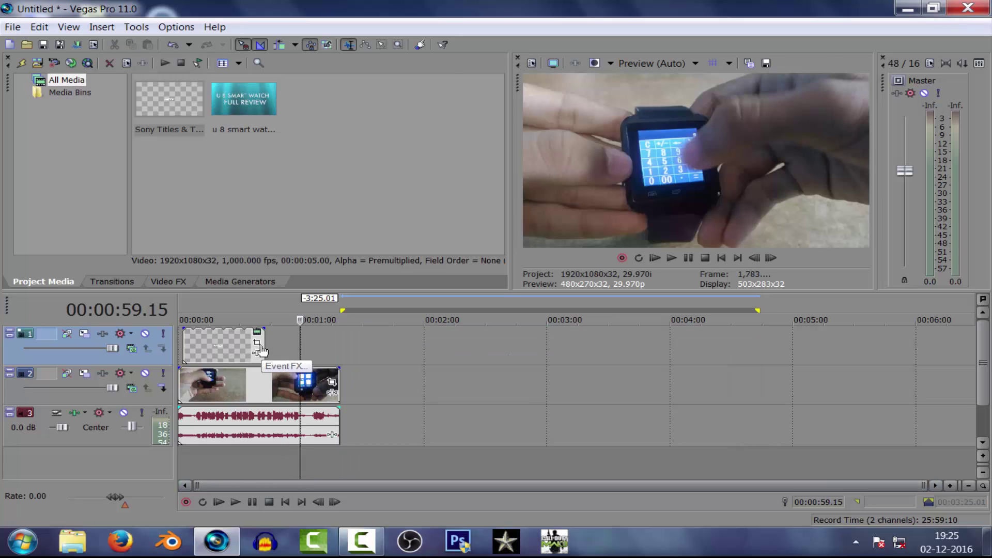
Stretch the WATCH title event to the end of the trimmed video.
{"action": "left_click_drag", "start_coordinate": [264, 351], "coordinate": [335, 353]}
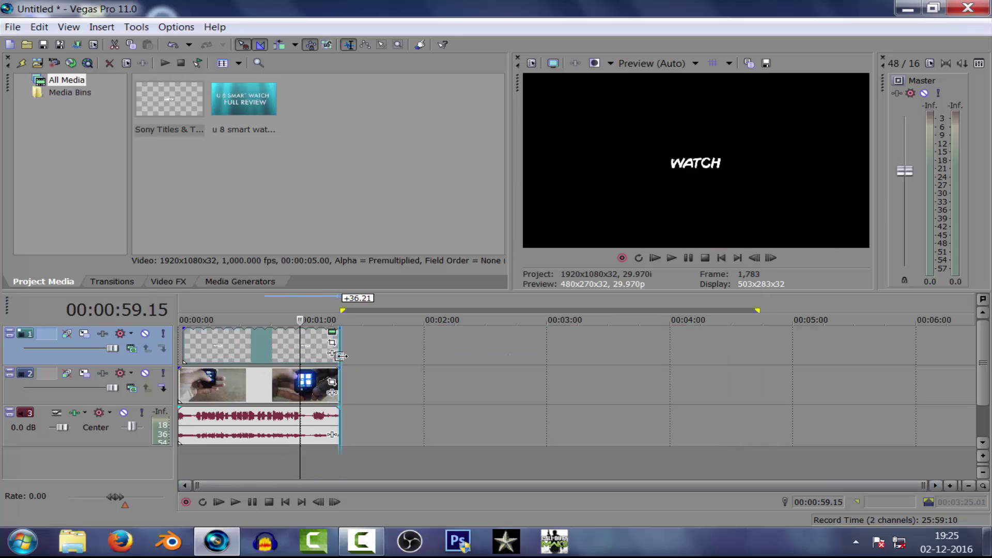
{"action": "left_click_drag", "start_coordinate": [332, 342], "coordinate": [338, 341]}
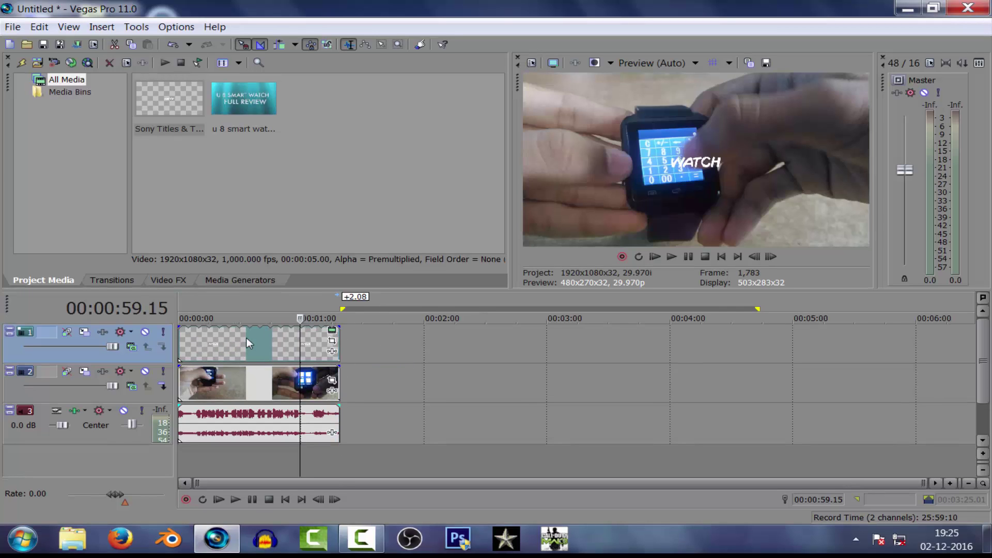
{"action": "left_click", "coordinate": [215, 341]}
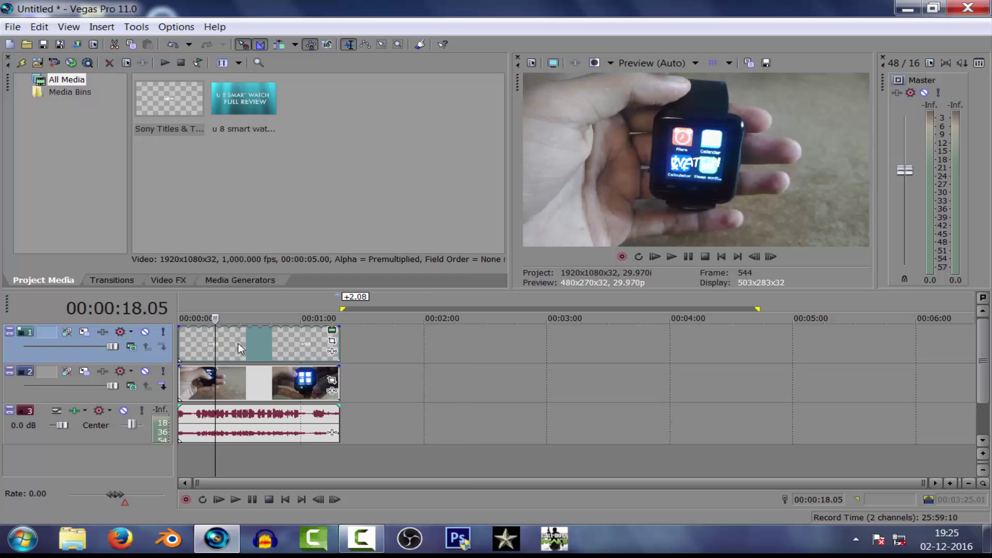
In the title's Pan/Crop at 0:18, set Y Center 405 and Angle −5.
{"action": "right_click", "coordinate": [239, 348]}
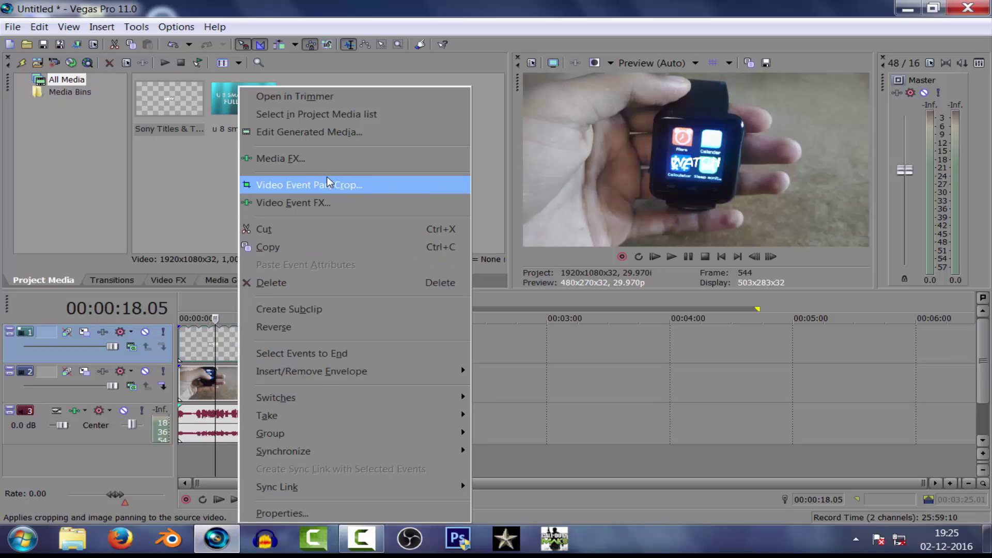
{"action": "left_click", "coordinate": [346, 184]}
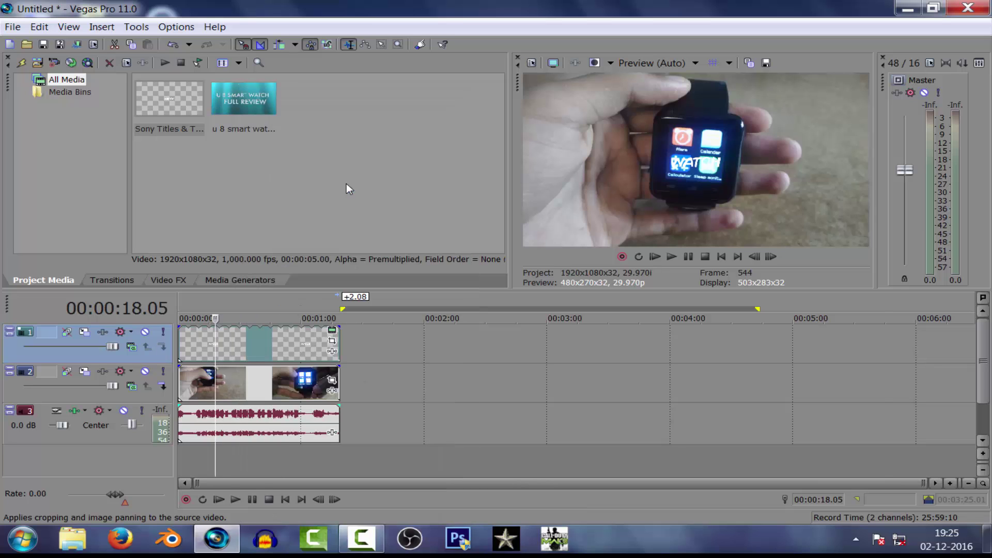
{"action": "left_click_drag", "start_coordinate": [438, 189], "coordinate": [144, 60]}
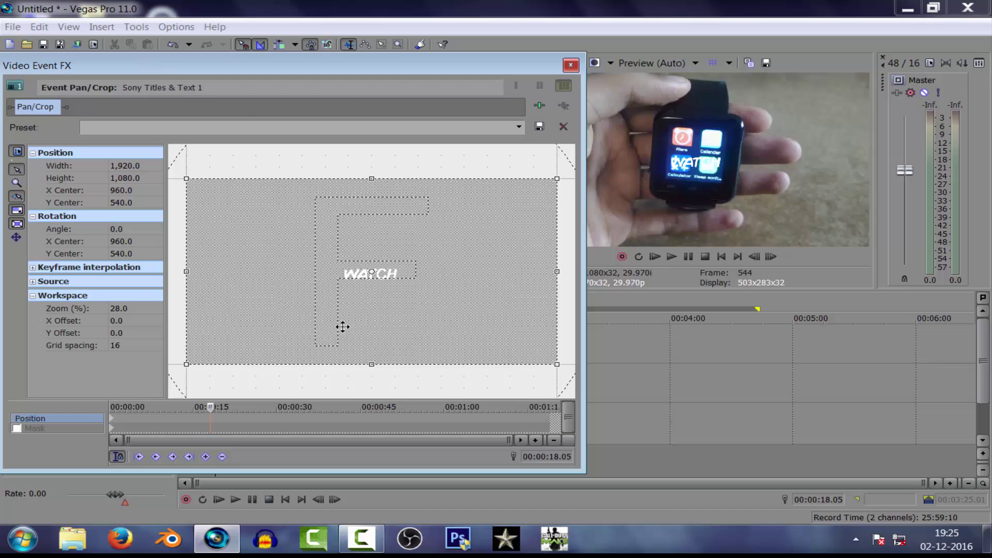
{"action": "left_click_drag", "start_coordinate": [382, 318], "coordinate": [384, 297]}
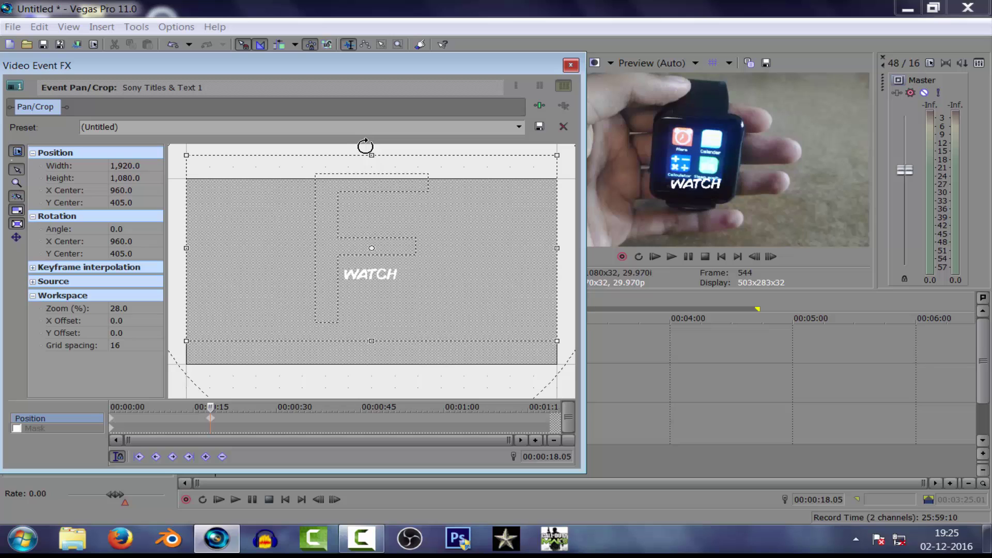
{"action": "left_click_drag", "start_coordinate": [375, 146], "coordinate": [361, 140]}
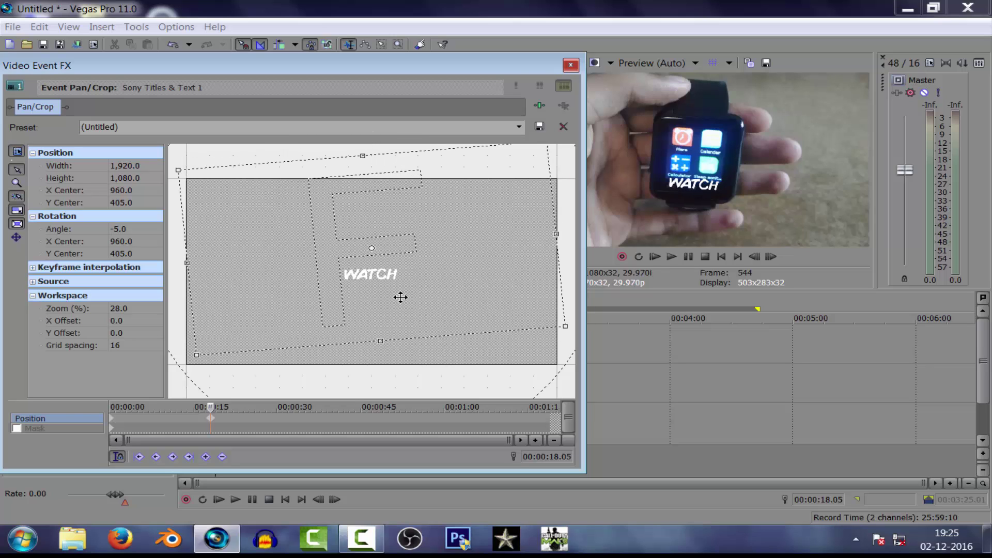
{"action": "left_click_drag", "start_coordinate": [401, 293], "coordinate": [400, 292]}
{"action": "key", "text": "ctrl+z"}
At frame 11, move WATCH to X 1080 / Y 607.5 and resize the frame to 1680 × 945.
{"action": "left_click_drag", "start_coordinate": [343, 76], "coordinate": [348, 25]}
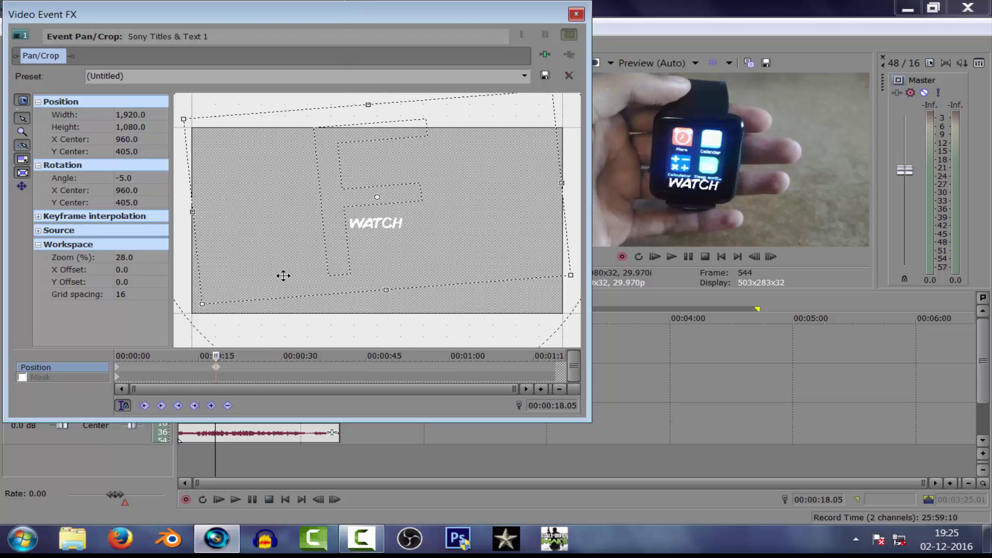
{"action": "left_click", "coordinate": [179, 465]}
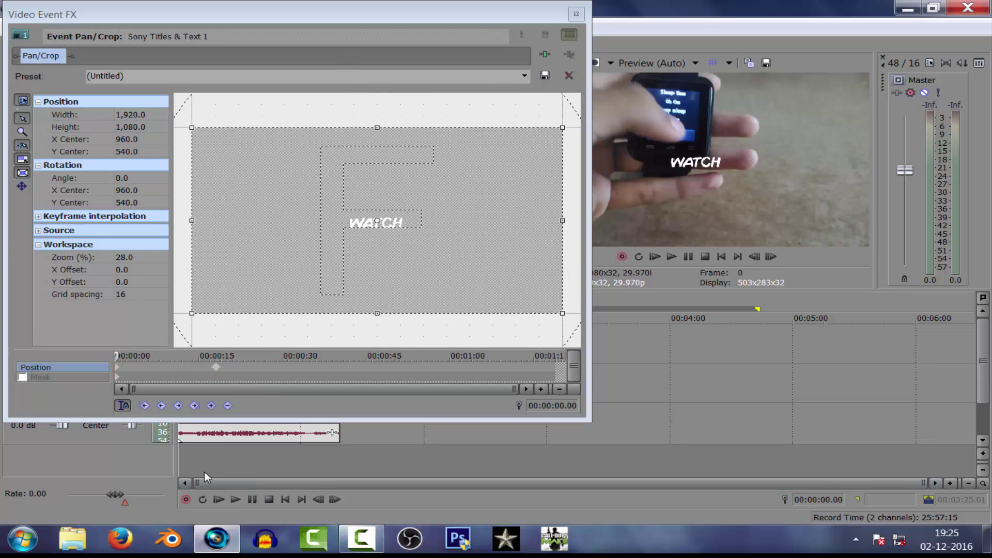
{"action": "scroll", "coordinate": [272, 466], "scroll_direction": "up", "scroll_amount": 8}
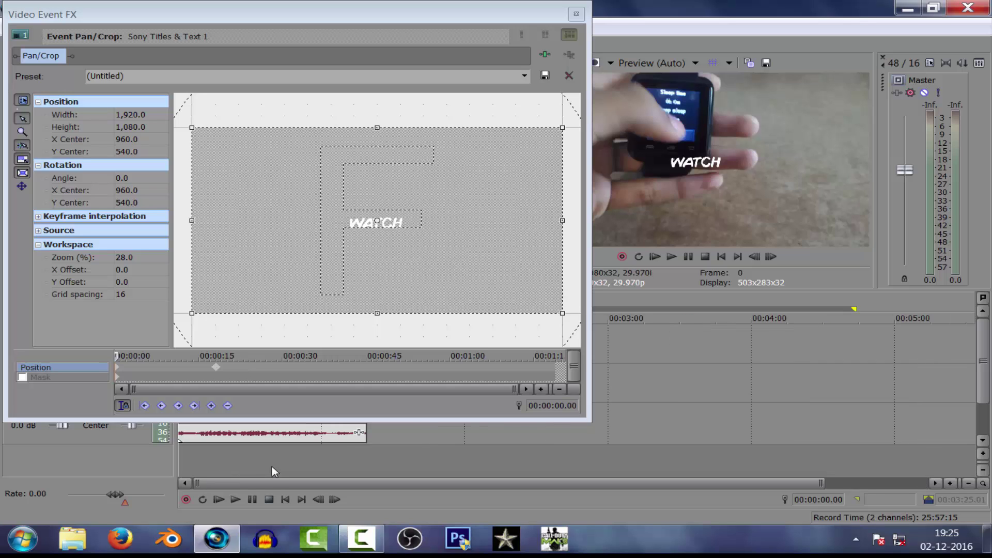
{"action": "left_click", "coordinate": [187, 450]}
{"action": "left_click", "coordinate": [301, 240]}
{"action": "left_click_drag", "start_coordinate": [301, 239], "coordinate": [334, 248]}
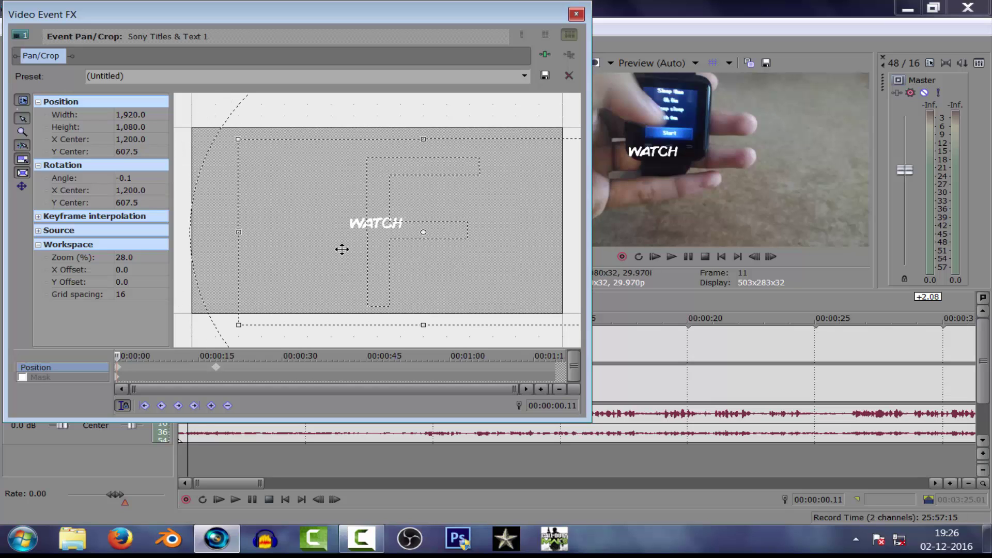
{"action": "left_click_drag", "start_coordinate": [339, 255], "coordinate": [333, 254]}
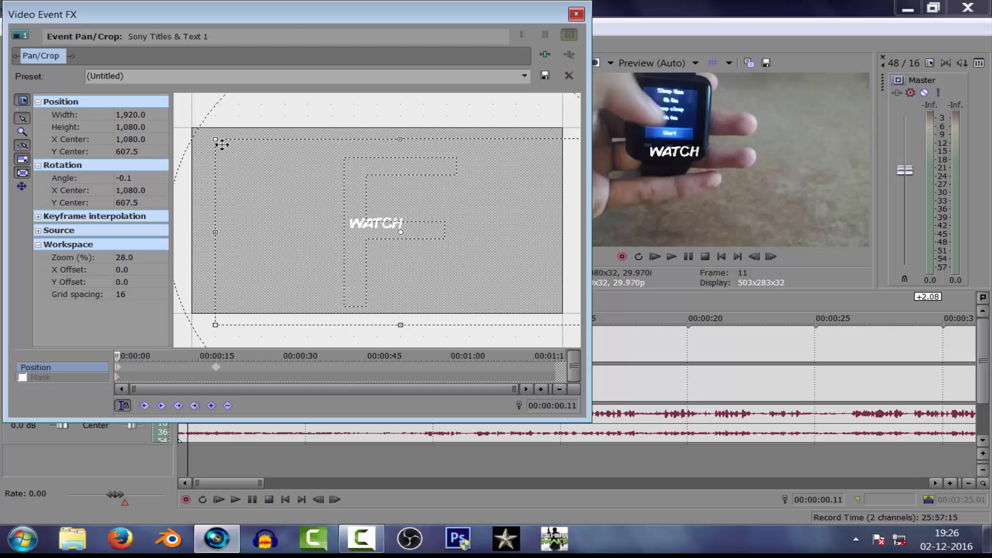
{"action": "left_click_drag", "start_coordinate": [212, 139], "coordinate": [237, 155]}
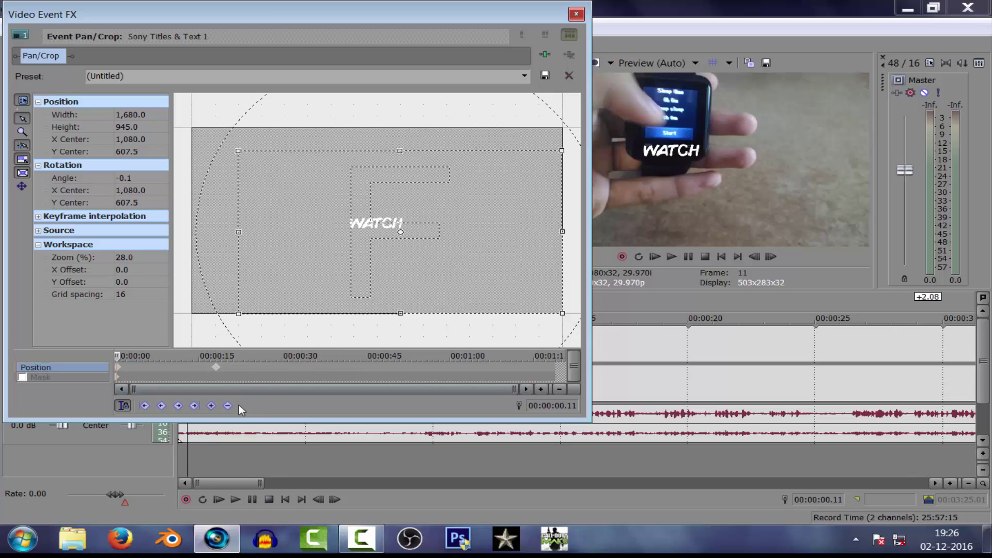
{"action": "left_click", "coordinate": [192, 453]}
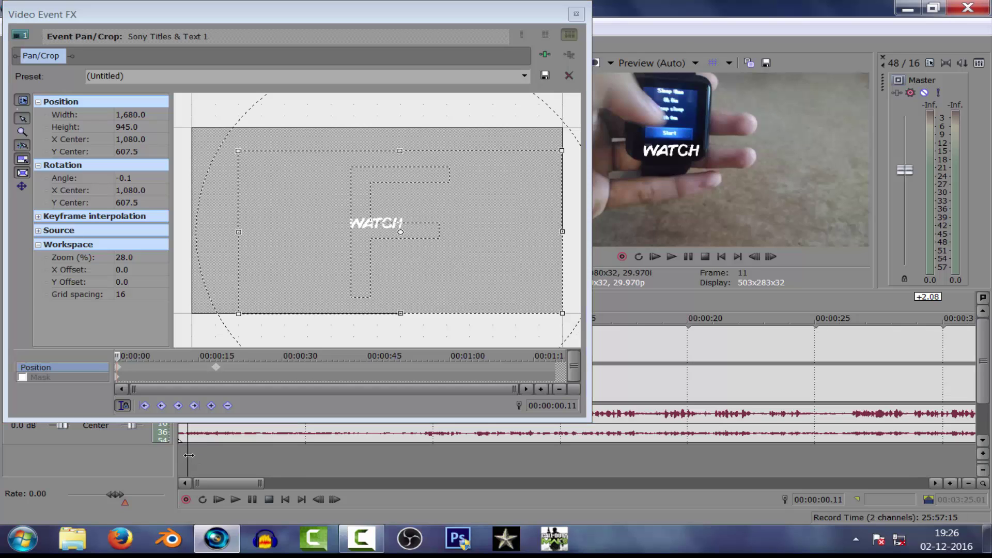
{"action": "left_click_drag", "start_coordinate": [189, 454], "coordinate": [209, 461]}
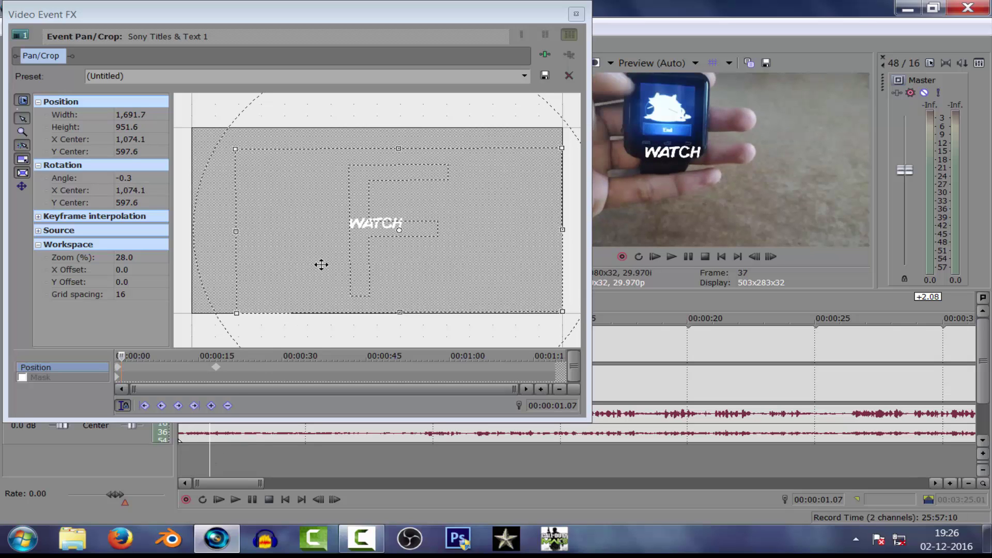
At 00:00:02.07, set the WATCH frame to 1680 × 945 centred at 960/540.
{"action": "left_click_drag", "start_coordinate": [319, 263], "coordinate": [322, 264]}
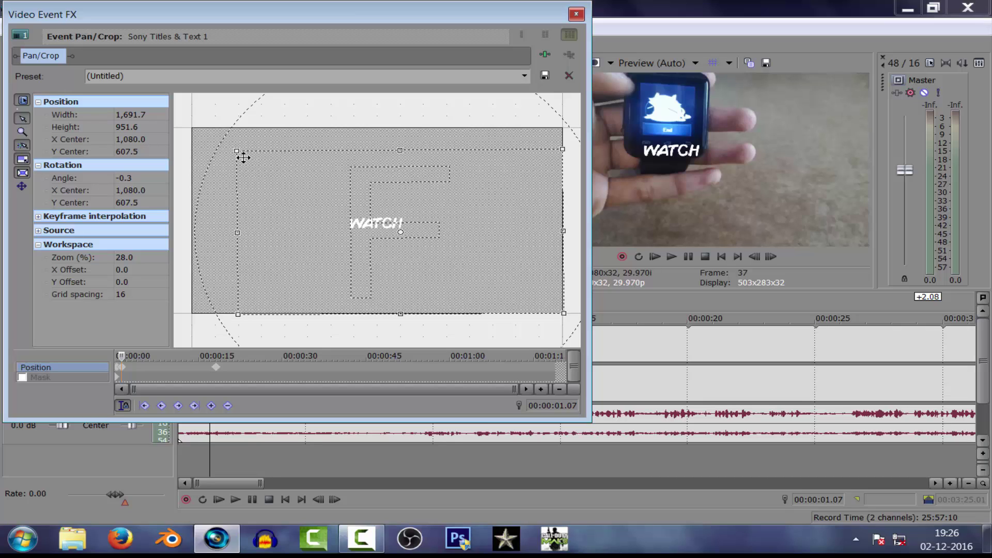
{"action": "mouse_move", "coordinate": [239, 158]}
{"action": "left_mouse_down"}
{"action": "mouse_move", "coordinate": [250, 158]}
{"action": "mouse_move", "coordinate": [241, 152]}
{"action": "left_mouse_up"}
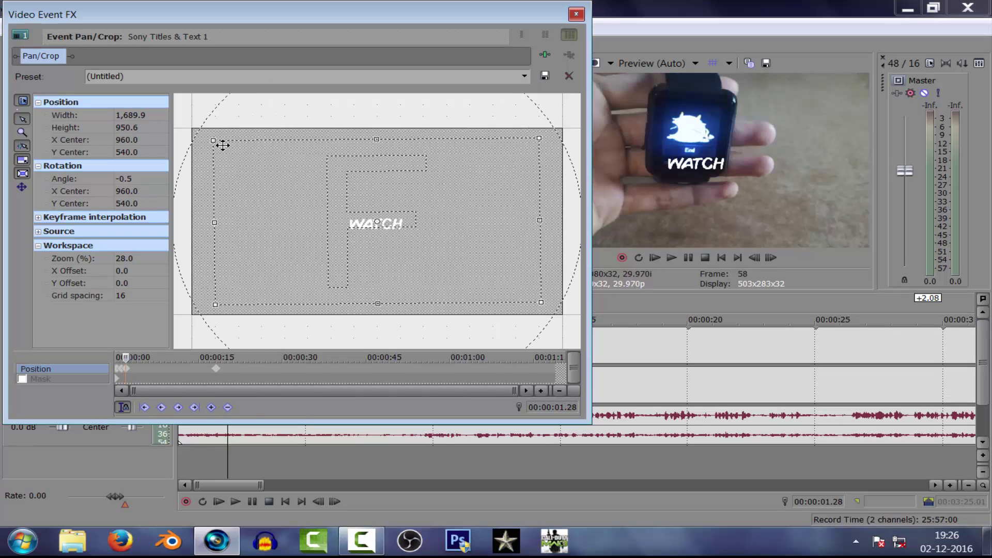
{"action": "left_click_drag", "start_coordinate": [210, 138], "coordinate": [225, 138]}
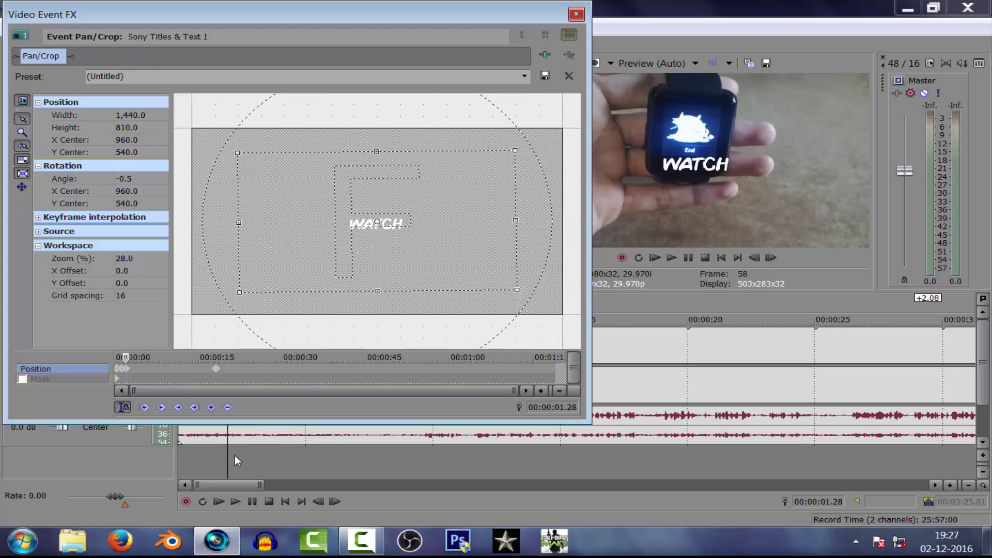
Scrub ahead, then shift, resize and raise WATCH to keep it on the watch.
{"action": "left_click_drag", "start_coordinate": [228, 463], "coordinate": [236, 463]}
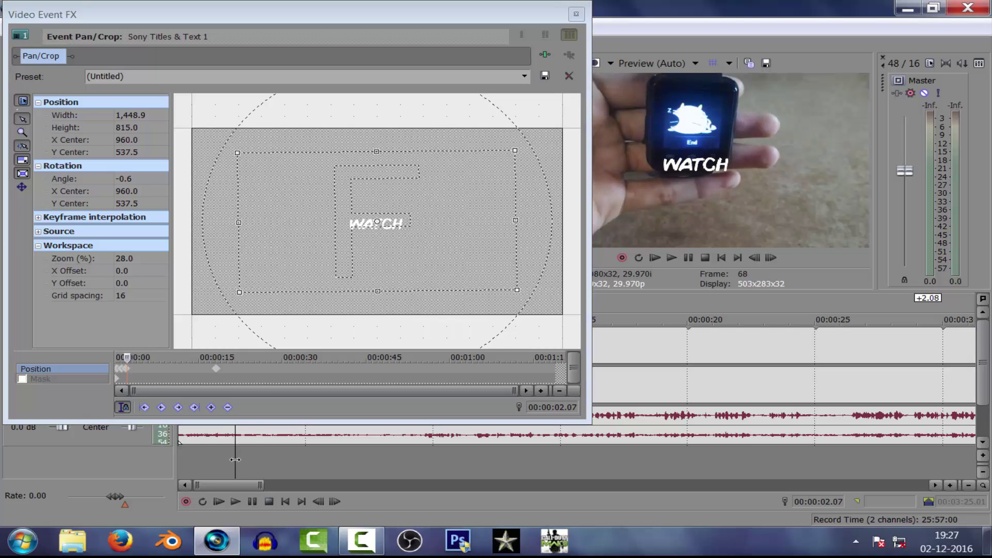
{"action": "left_click", "coordinate": [313, 245]}
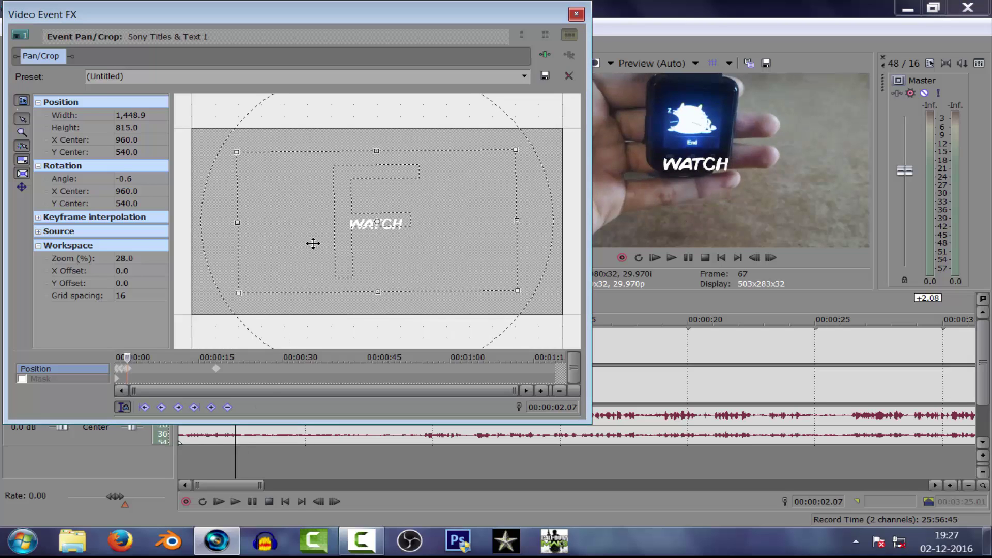
{"action": "left_click_drag", "start_coordinate": [314, 244], "coordinate": [315, 247]}
{"action": "left_click_drag", "start_coordinate": [239, 154], "coordinate": [250, 160]}
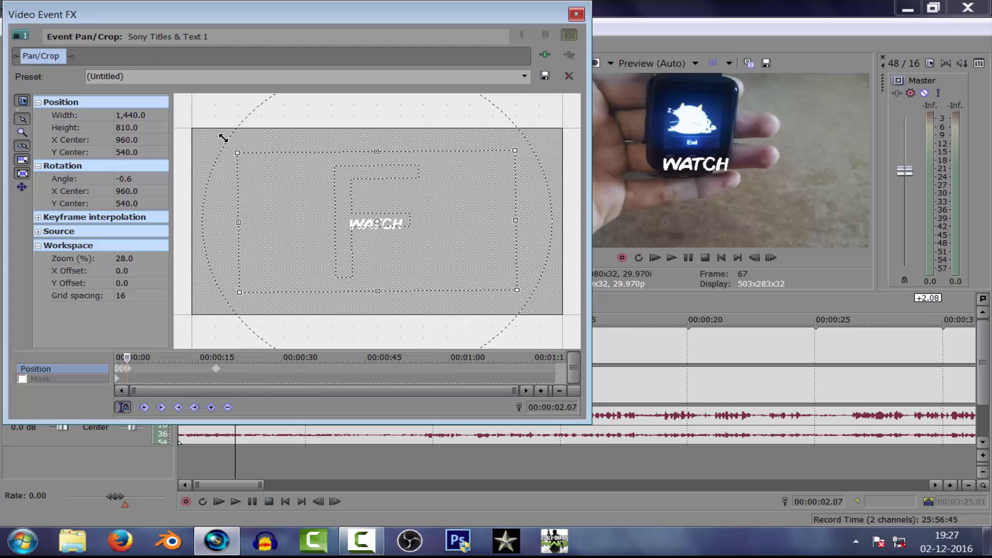
{"action": "left_click_drag", "start_coordinate": [224, 138], "coordinate": [221, 132]}
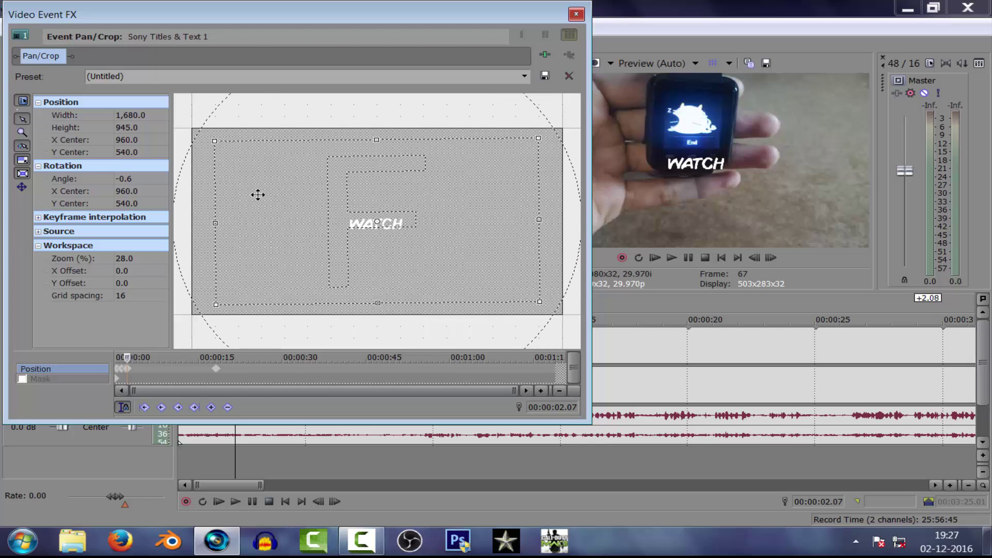
{"action": "mouse_move", "coordinate": [265, 196]}
{"action": "left_mouse_down"}
{"action": "mouse_move", "coordinate": [267, 206]}
{"action": "mouse_move", "coordinate": [269, 197]}
{"action": "left_mouse_up"}
{"action": "left_click", "coordinate": [236, 454]}
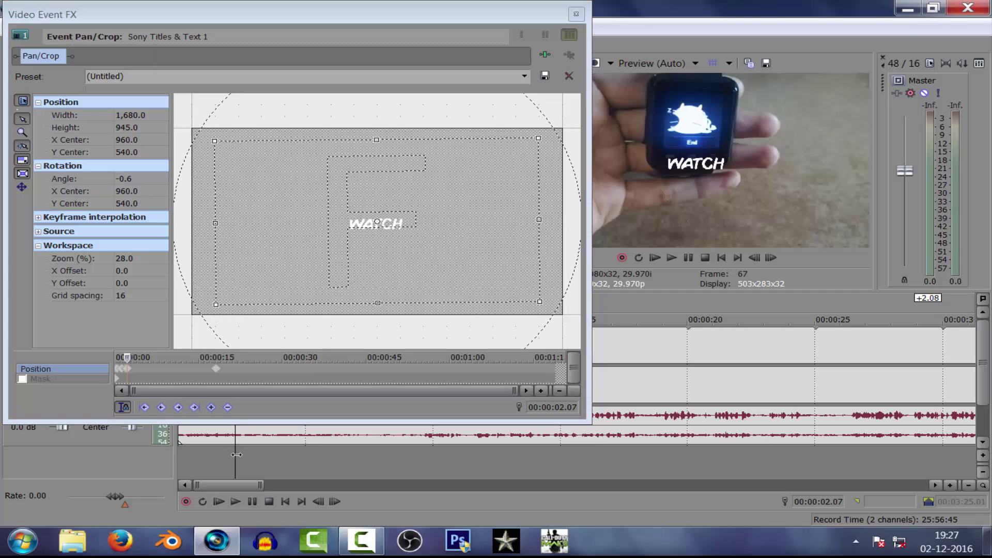
{"action": "left_click_drag", "start_coordinate": [237, 455], "coordinate": [293, 472]}
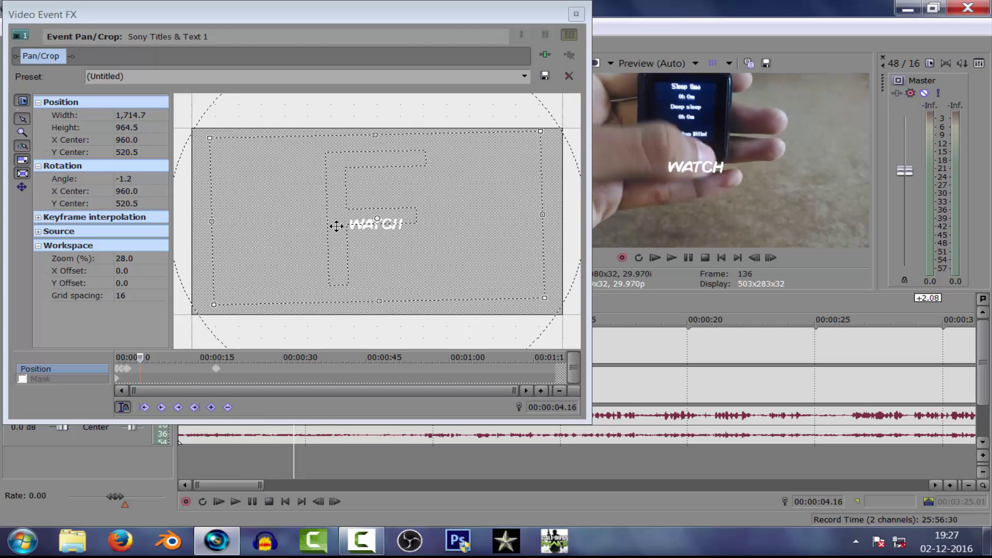
At 00:00:04.16, reposition the WATCH frame so it stays on the watch.
{"action": "left_click_drag", "start_coordinate": [275, 207], "coordinate": [278, 209]}
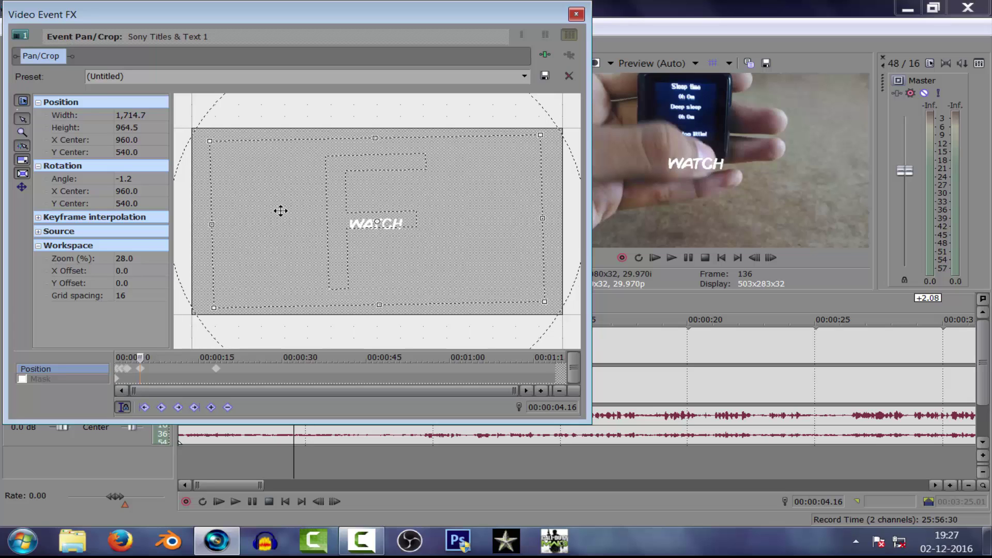
{"action": "left_click_drag", "start_coordinate": [283, 205], "coordinate": [287, 206]}
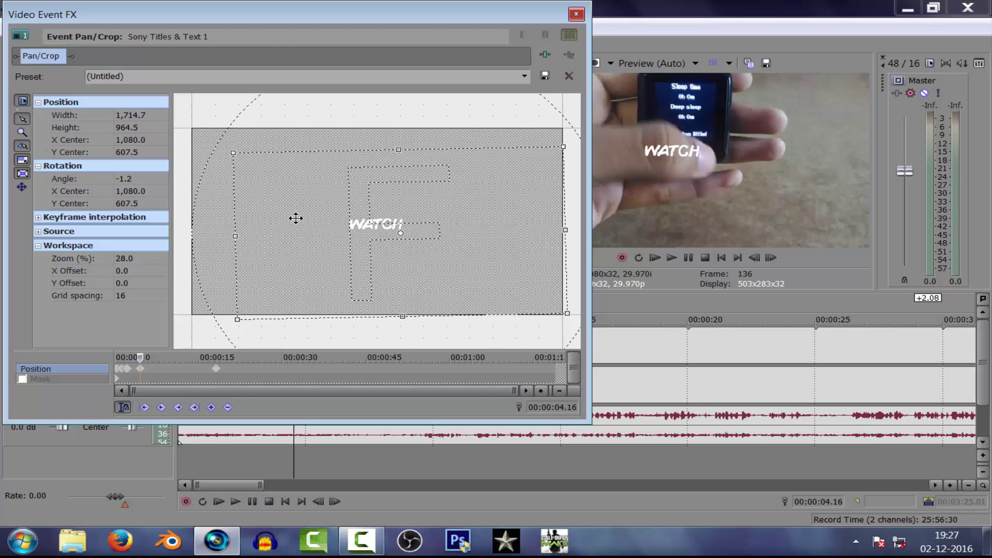
{"action": "left_click_drag", "start_coordinate": [293, 213], "coordinate": [291, 218]}
{"action": "key", "text": "ctrl+z"}
{"action": "key", "text": "ctrl+z"}
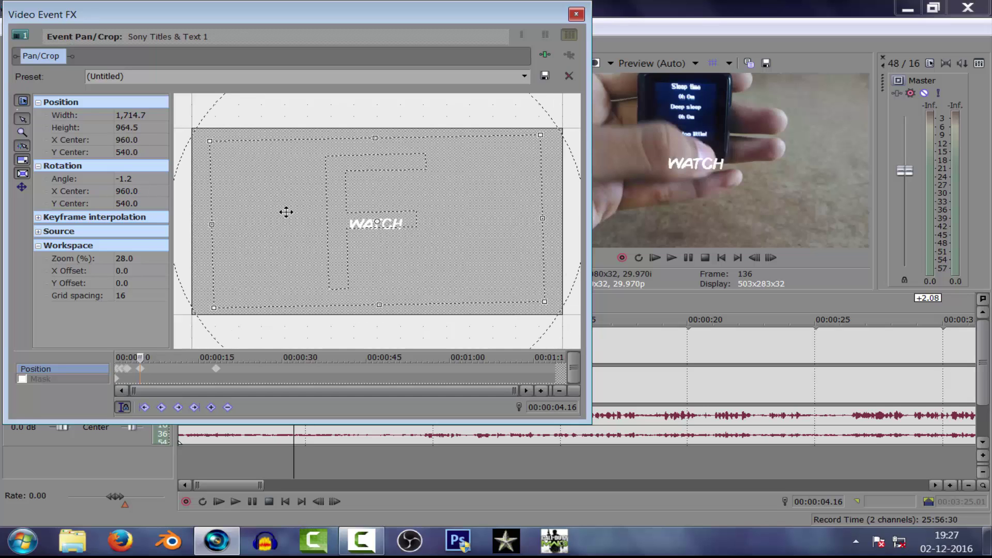
At 00:00:07.14, move and enlarge WATCH to 1920 × 1080 centred 1080/675.
{"action": "left_click_drag", "start_coordinate": [293, 457], "coordinate": [367, 469]}
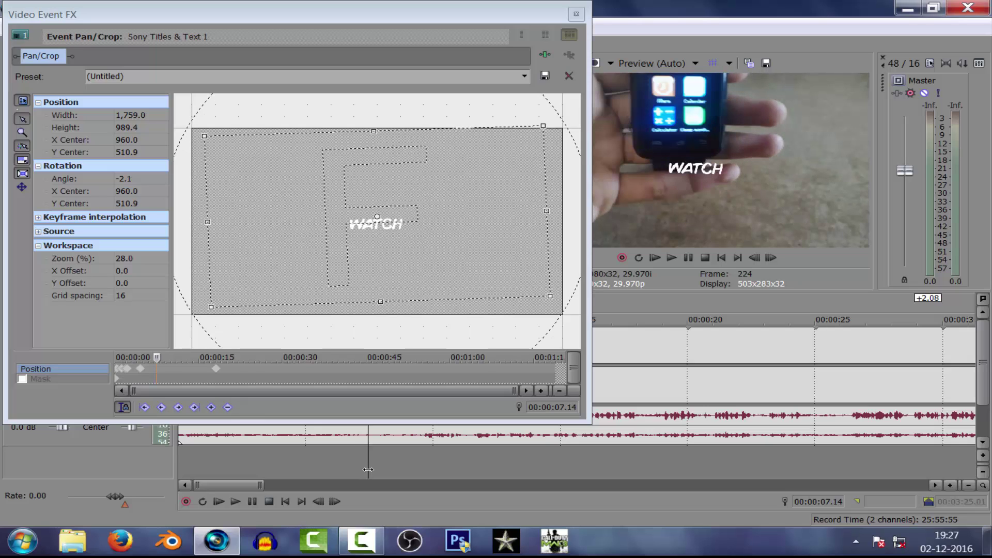
{"action": "left_click_drag", "start_coordinate": [311, 207], "coordinate": [325, 234]}
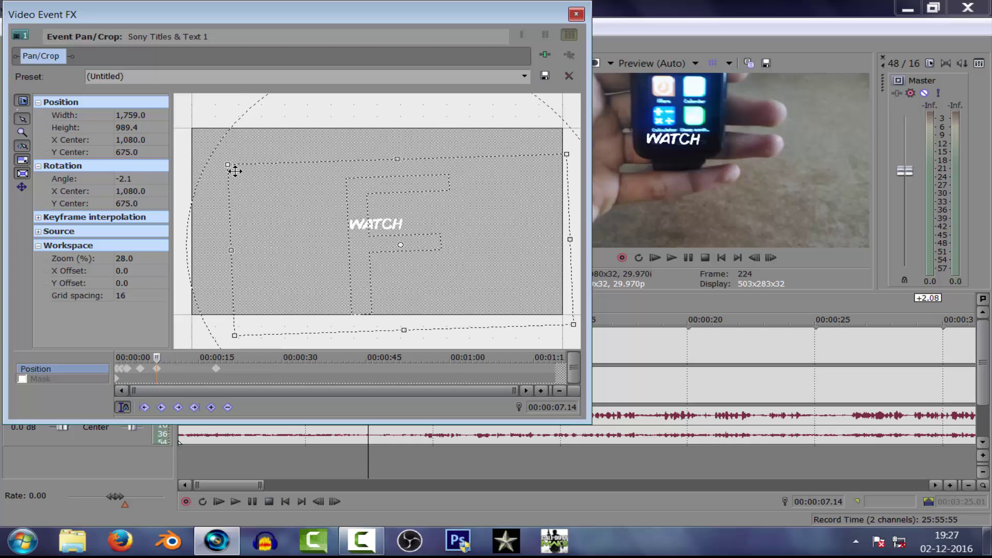
{"action": "left_click_drag", "start_coordinate": [228, 164], "coordinate": [213, 159]}
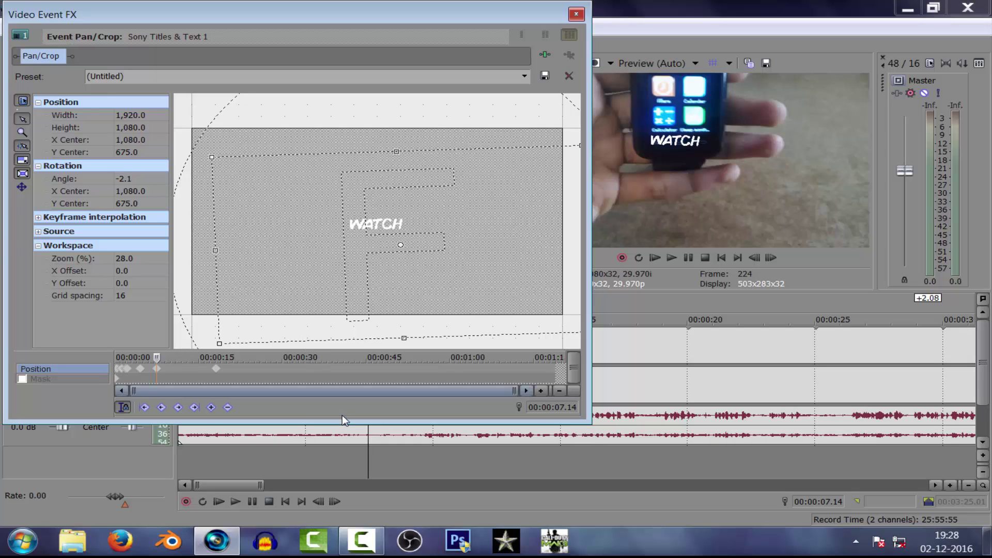
{"action": "left_click_drag", "start_coordinate": [368, 464], "coordinate": [424, 466]}
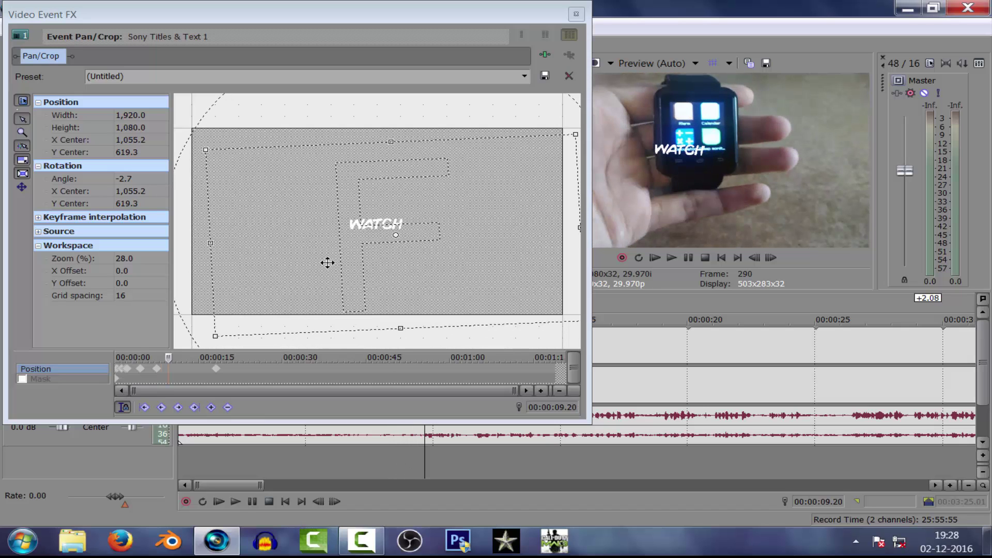
At about 9 seconds, lower WATCH and tilt it to match the watch's angle.
{"action": "left_click", "coordinate": [324, 237]}
{"action": "left_click_drag", "start_coordinate": [324, 237], "coordinate": [310, 233]}
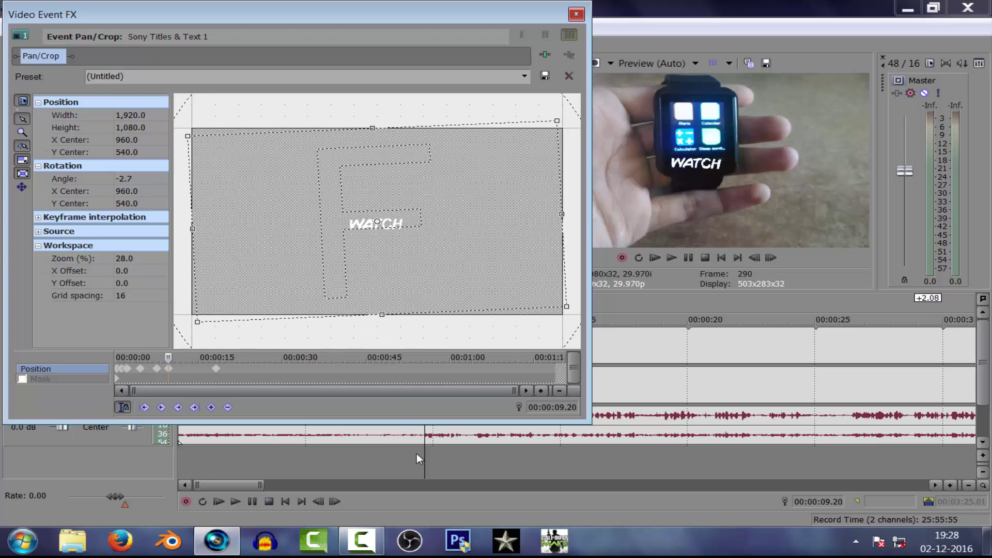
{"action": "mouse_move", "coordinate": [367, 108]}
{"action": "left_mouse_down"}
{"action": "mouse_move", "coordinate": [360, 105]}
{"action": "mouse_move", "coordinate": [387, 107]}
{"action": "left_mouse_up"}
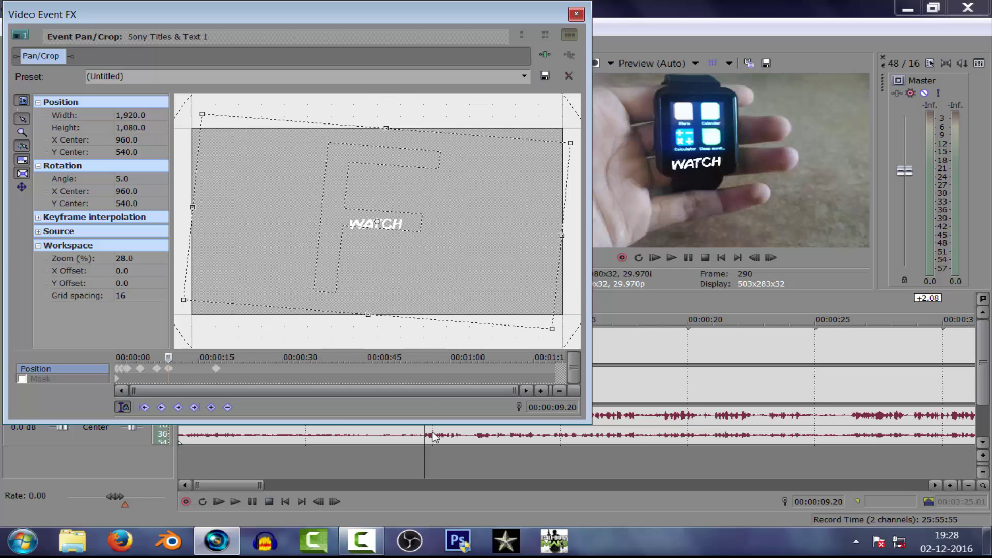
At about 10 seconds, move WATCH up-left onto the watch and shrink it slightly.
{"action": "left_click_drag", "start_coordinate": [425, 455], "coordinate": [456, 449]}
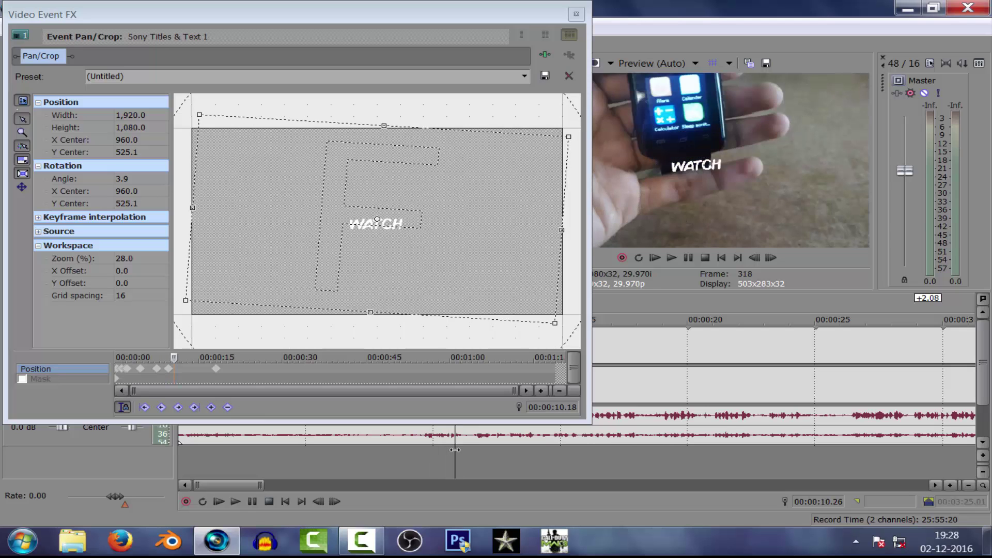
{"action": "left_click_drag", "start_coordinate": [434, 273], "coordinate": [450, 291]}
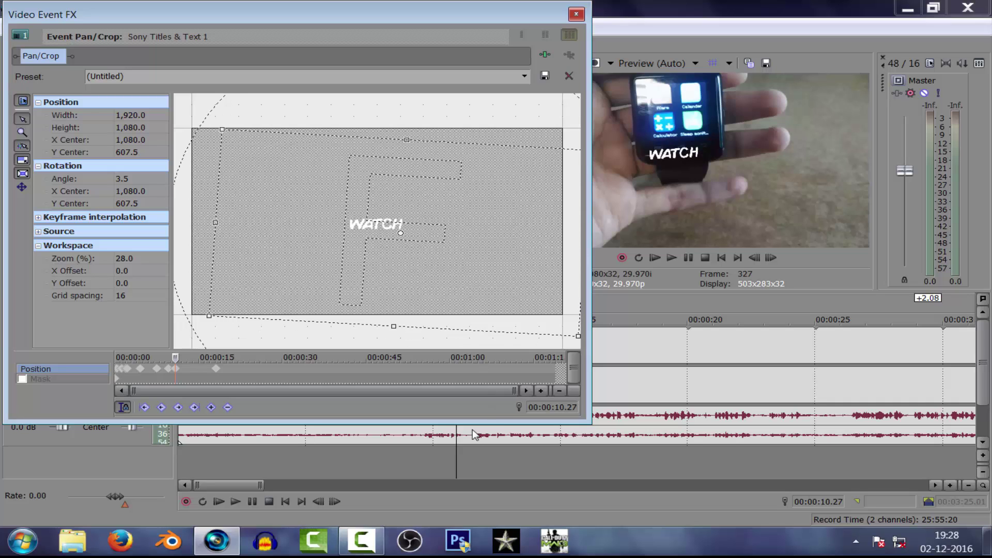
{"action": "left_click_drag", "start_coordinate": [215, 223], "coordinate": [198, 223]}
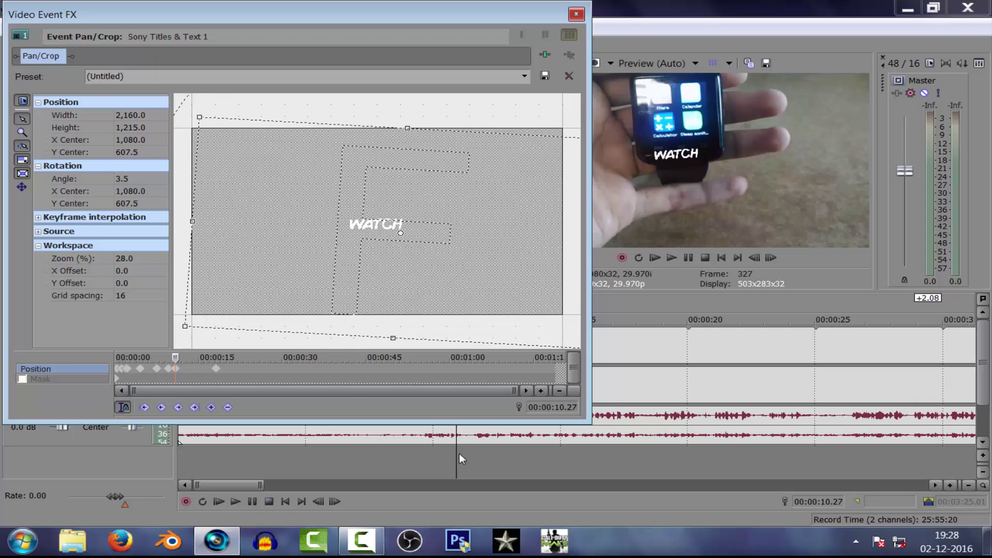
{"action": "left_click", "coordinate": [475, 462]}
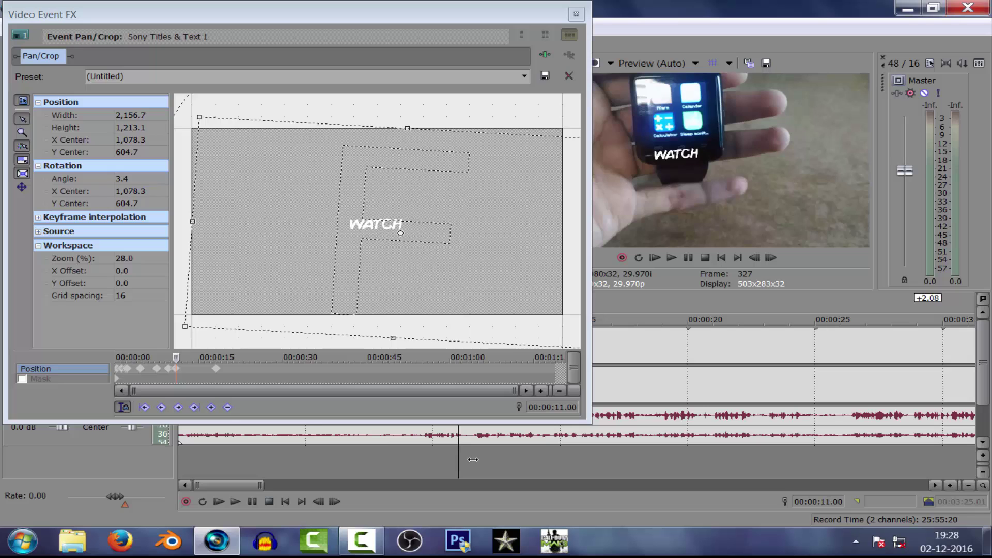
{"action": "left_click_drag", "start_coordinate": [475, 462], "coordinate": [769, 447]}
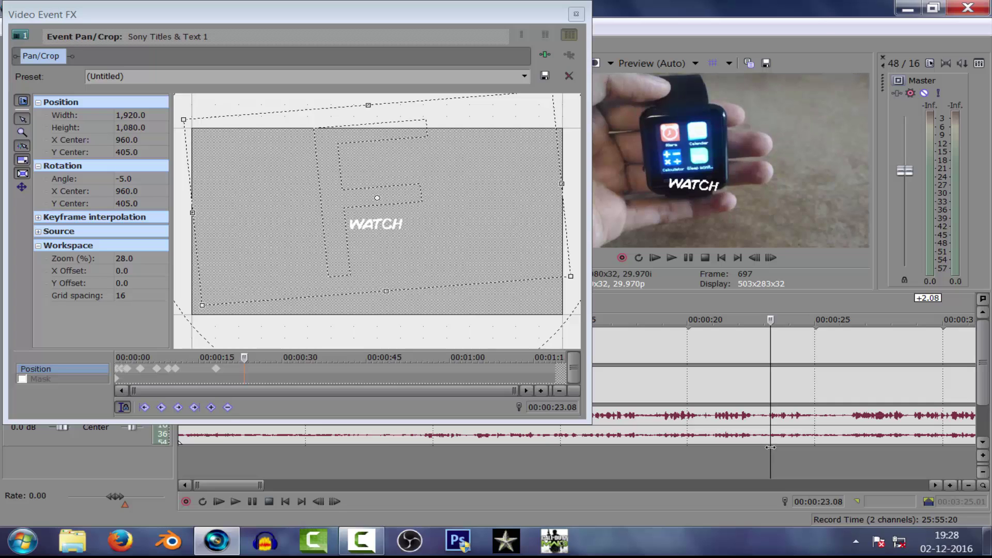
{"action": "left_click", "coordinate": [552, 80]}
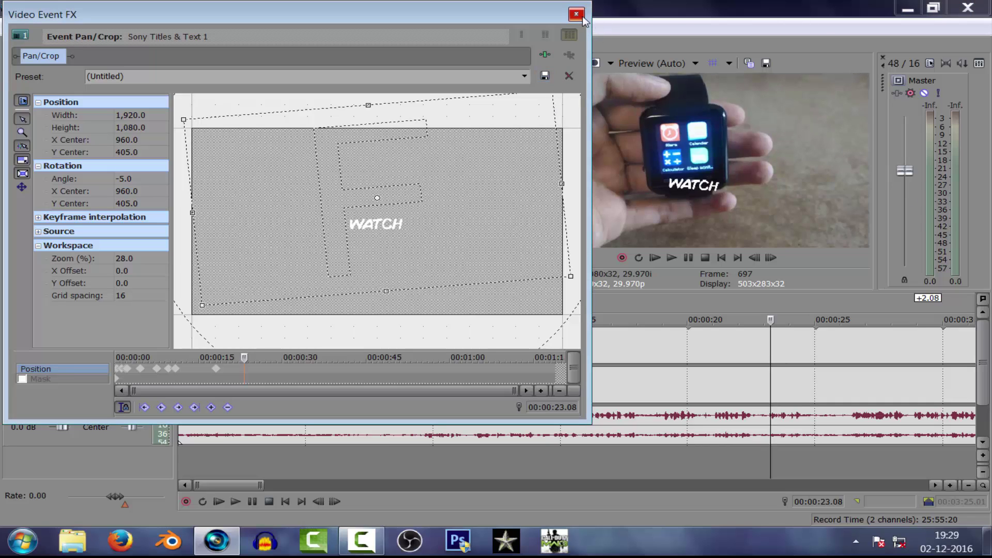
Close the Video Event FX window, then play, pause and replay the clip from 0:00.
{"action": "left_click", "coordinate": [576, 15]}
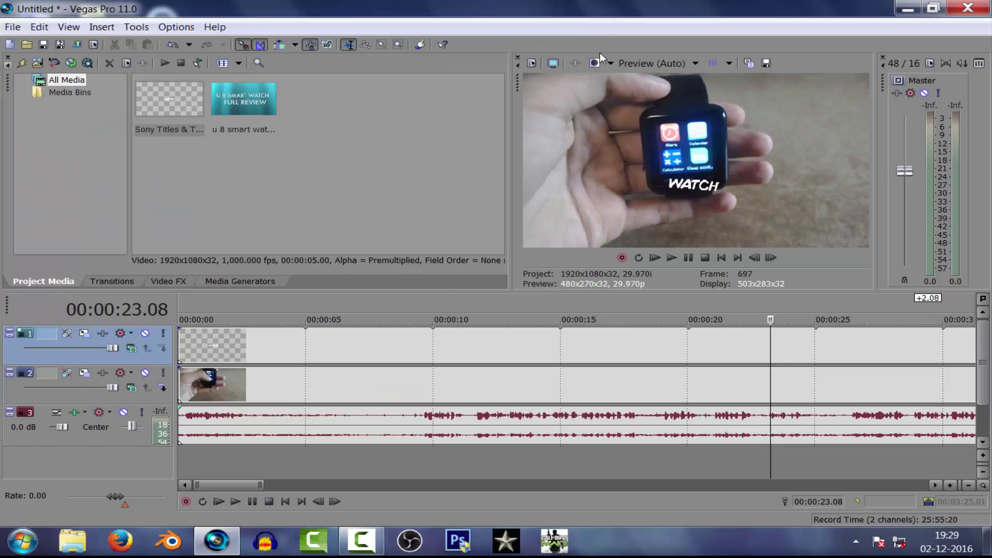
{"action": "left_click", "coordinate": [181, 460]}
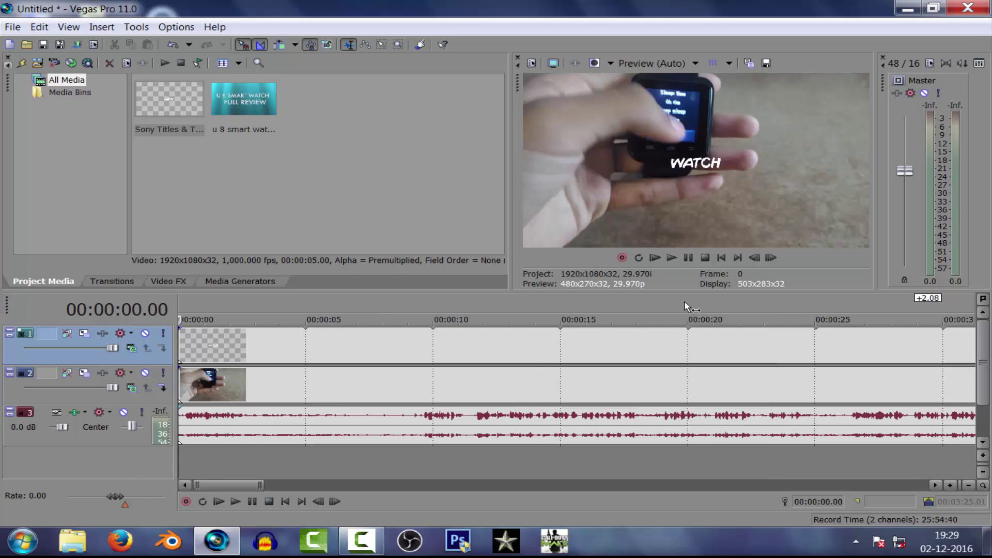
{"action": "left_click", "coordinate": [671, 258]}
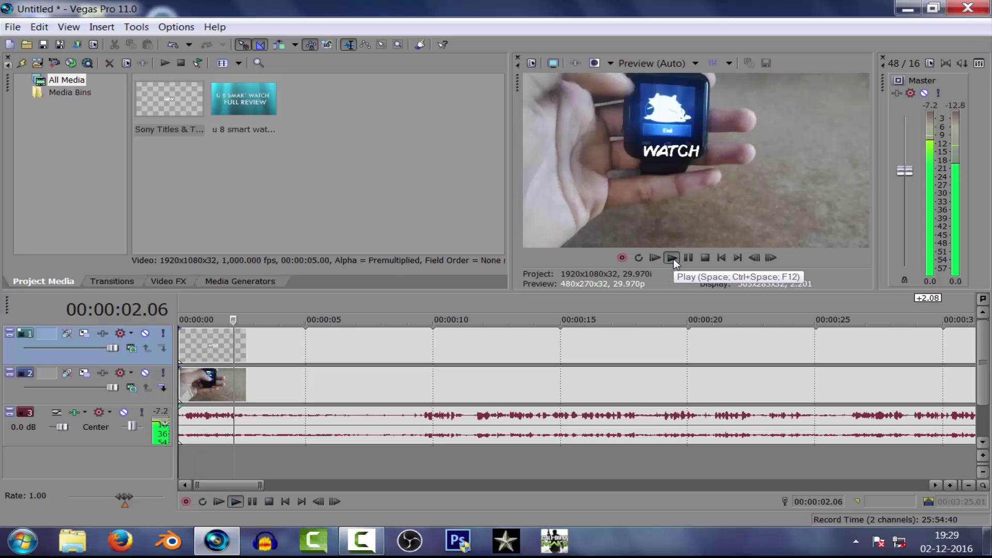
{"action": "left_click", "coordinate": [688, 258]}
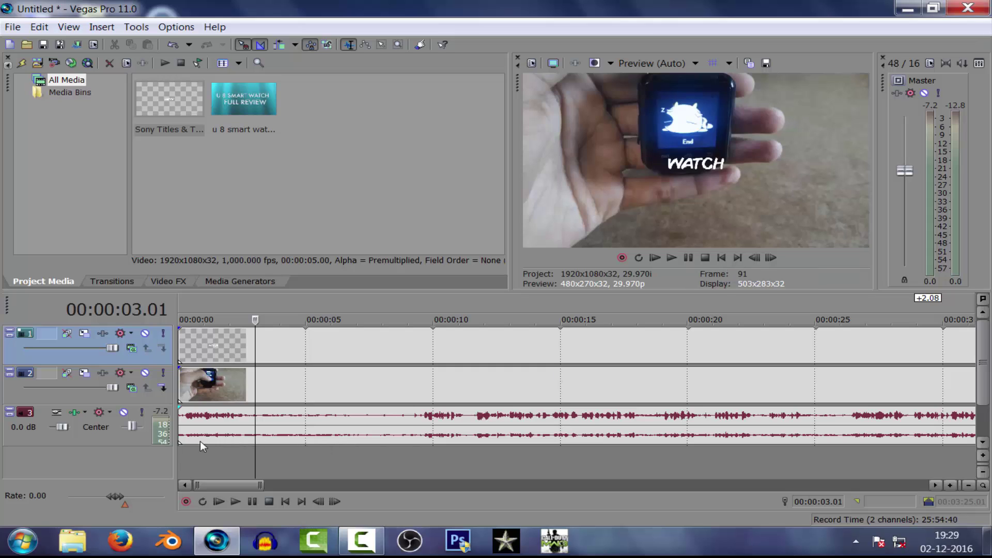
{"action": "left_click", "coordinate": [179, 450]}
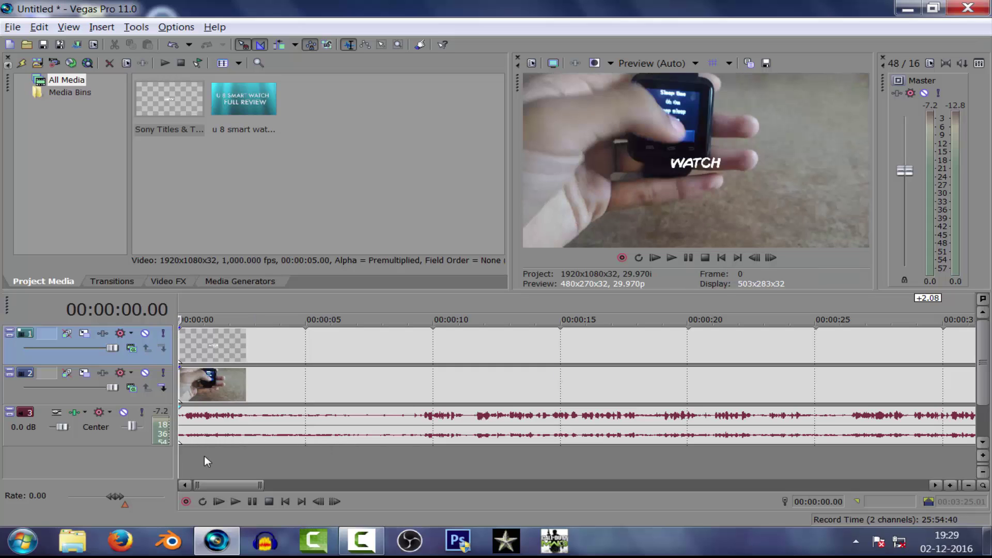
{"action": "key", "text": "space"}
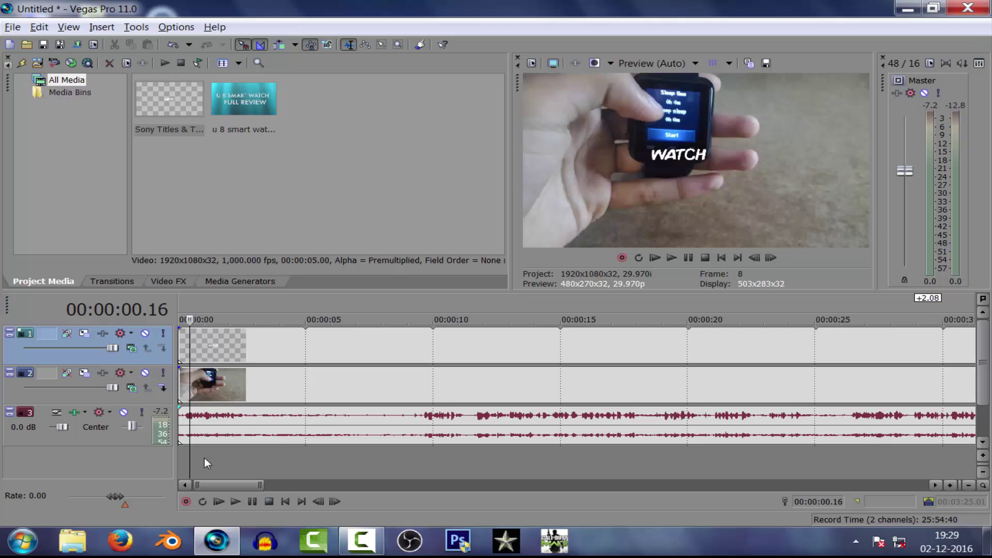